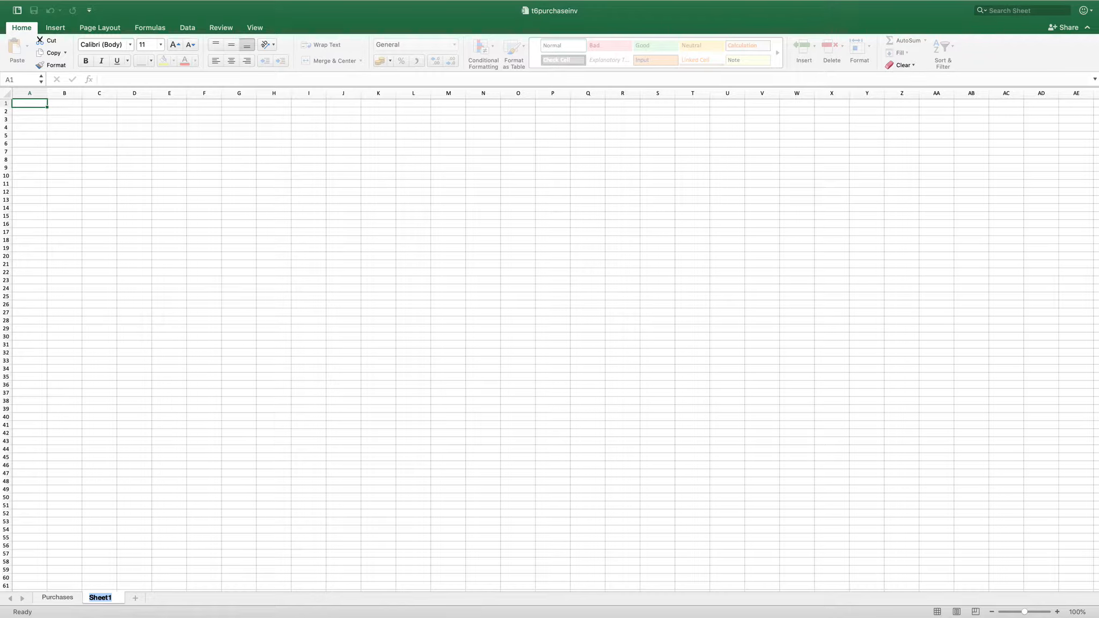
Rename the new blank sheet as "Invoice copy"
{"action": "type", "text": "Invoice copy"}
{"action": "key", "text": "Return"}
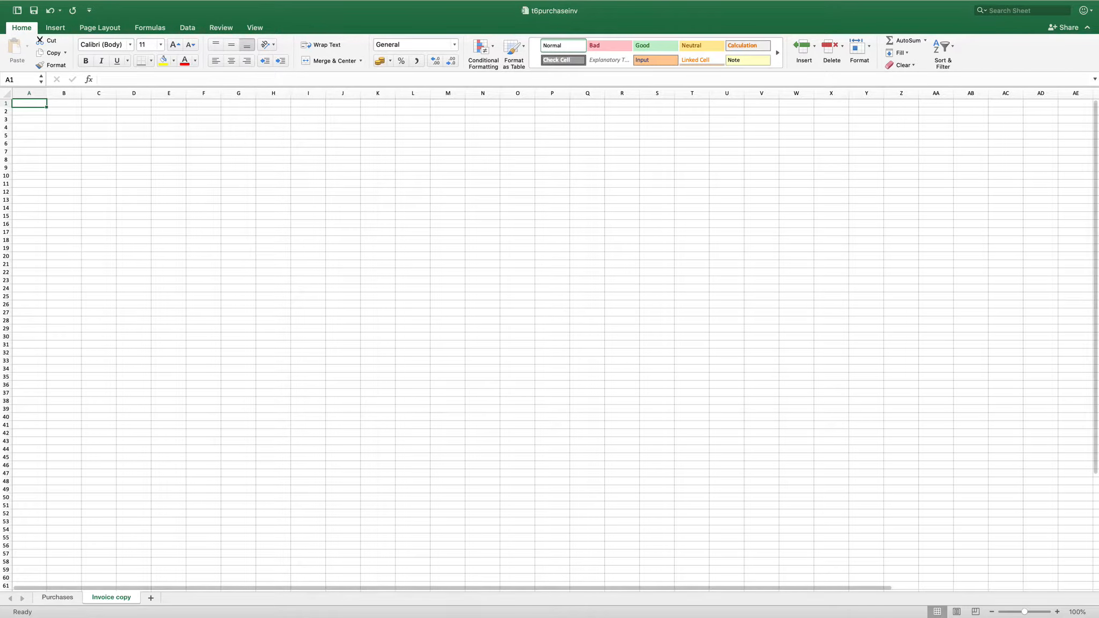
Copy columns A to D of the Purchases sheet into the Invoice copy sheet, starting at column A
{"action": "left_click", "coordinate": [57, 597]}
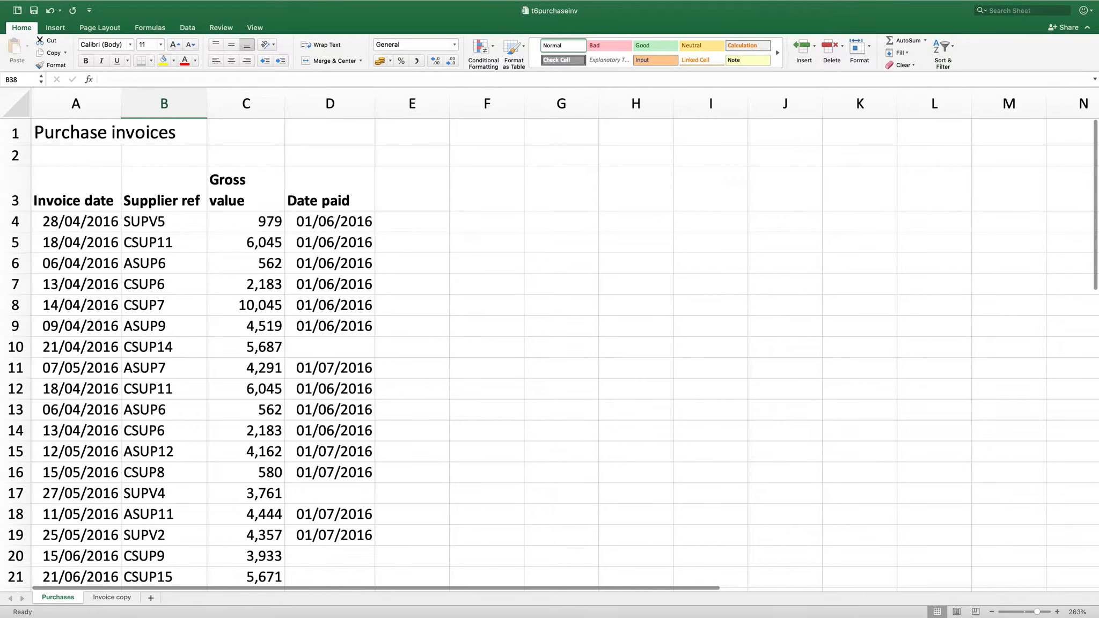
{"action": "left_click_drag", "start_coordinate": [76, 103], "coordinate": [331, 104]}
{"action": "right_click", "coordinate": [339, 100]}
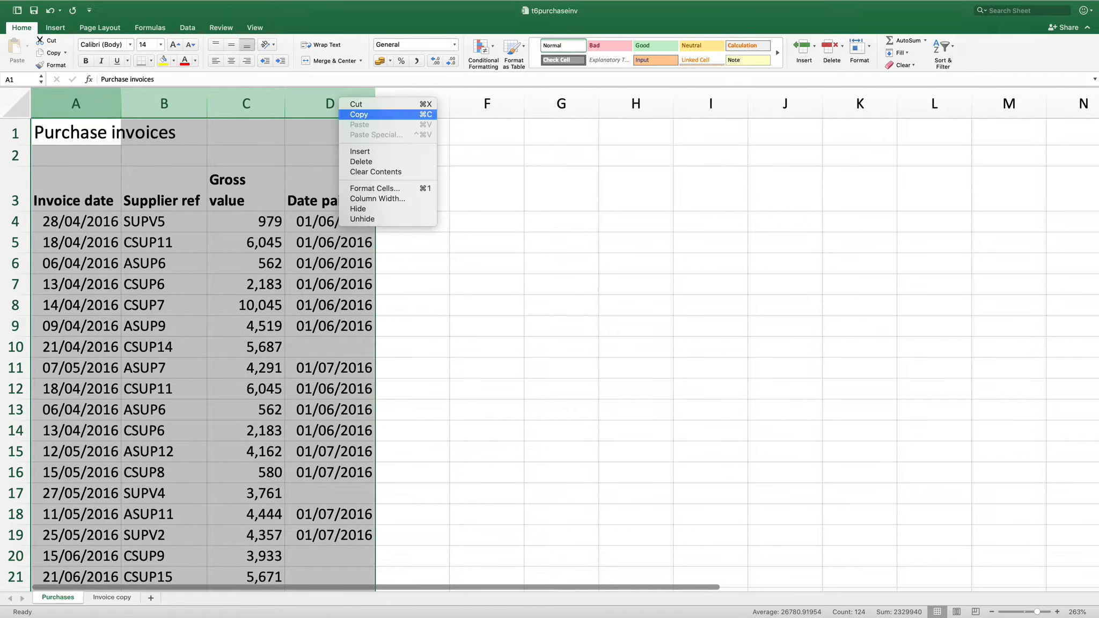
{"action": "left_click", "coordinate": [358, 114]}
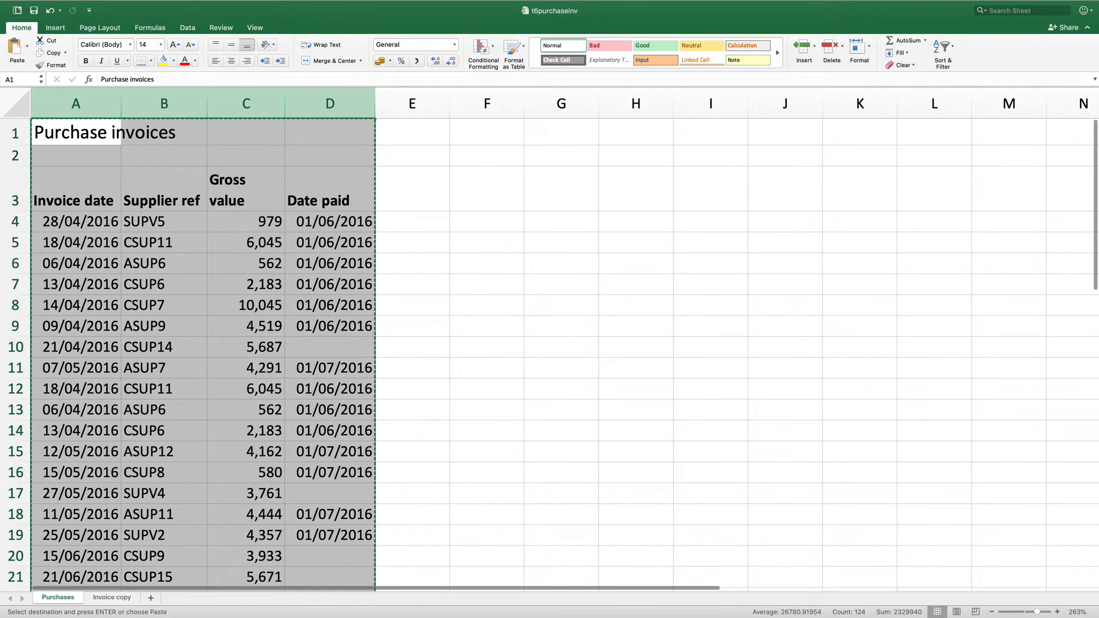
{"action": "left_click", "coordinate": [112, 598]}
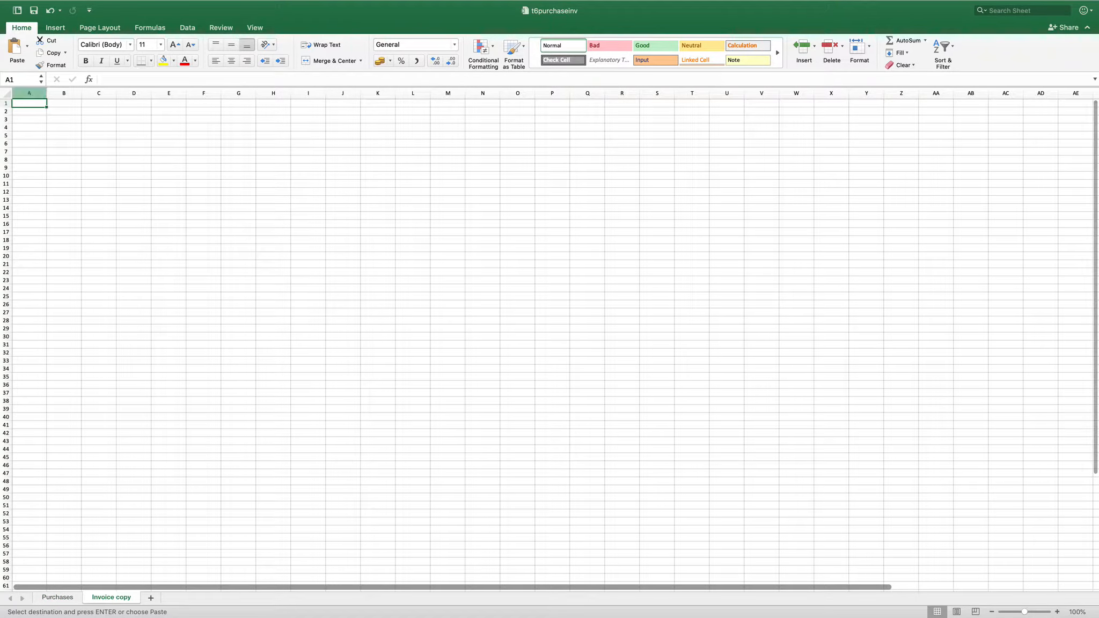
{"action": "scroll", "coordinate": [550, 344], "scroll_direction": "down", "scroll_amount": 1}
{"action": "right_click", "coordinate": [29, 99]}
{"action": "left_click", "coordinate": [80, 128]}
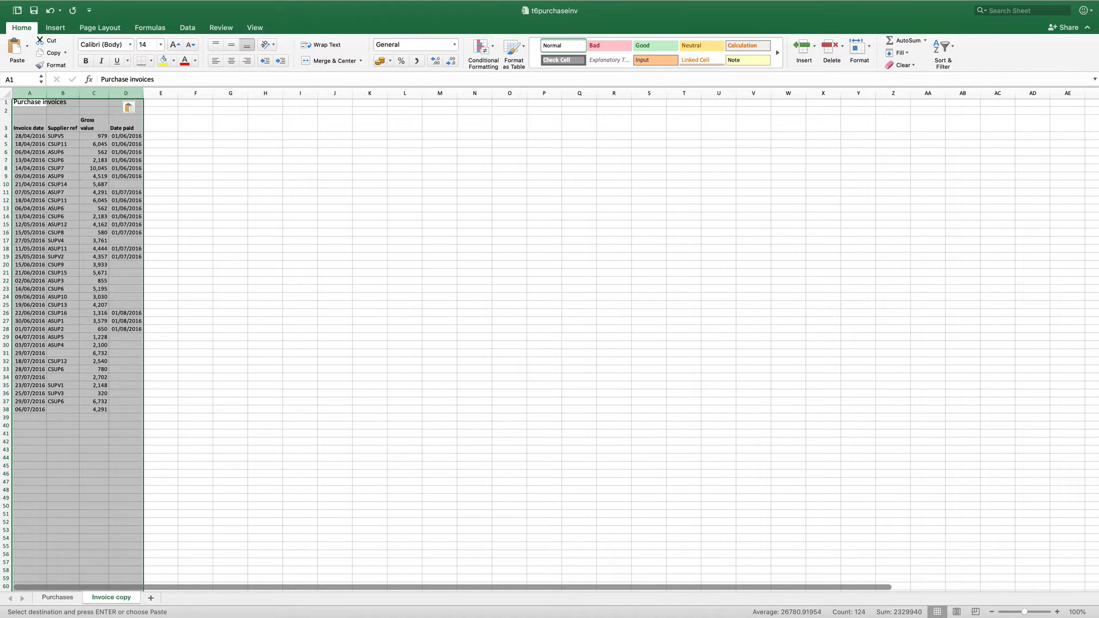
{"action": "left_click_drag", "start_coordinate": [1025, 612], "coordinate": [1034, 612]}
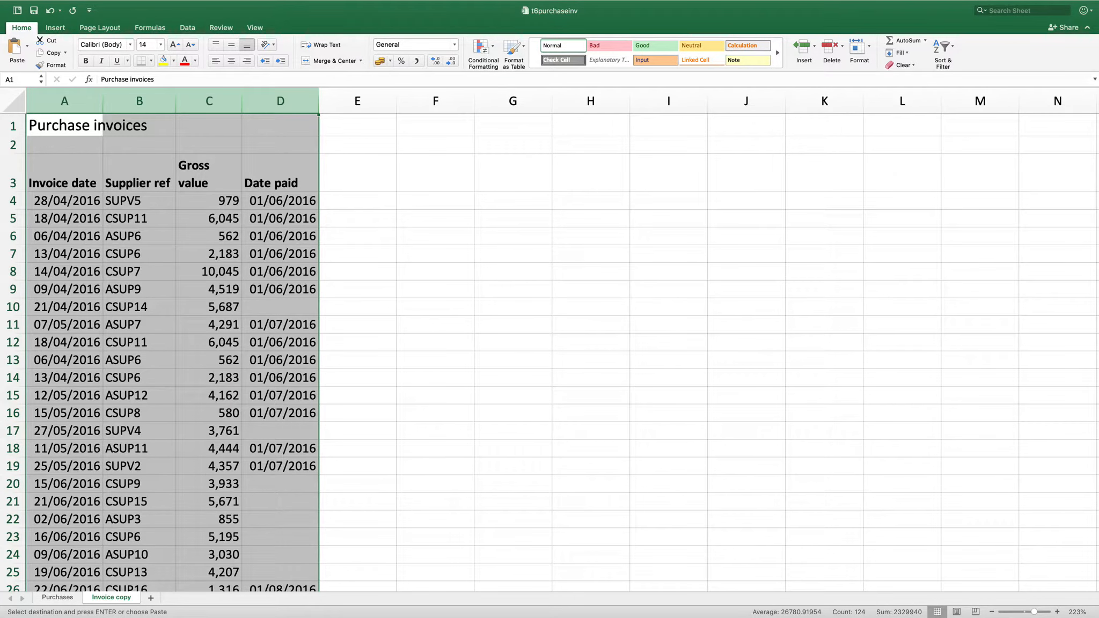
Clear the contents of cell D2 on the Invoice copy sheet
{"action": "left_click", "coordinate": [290, 145]}
{"action": "scroll", "coordinate": [297, 142], "scroll_direction": "right", "scroll_amount": 2}
{"action": "right_click", "coordinate": [297, 143]}
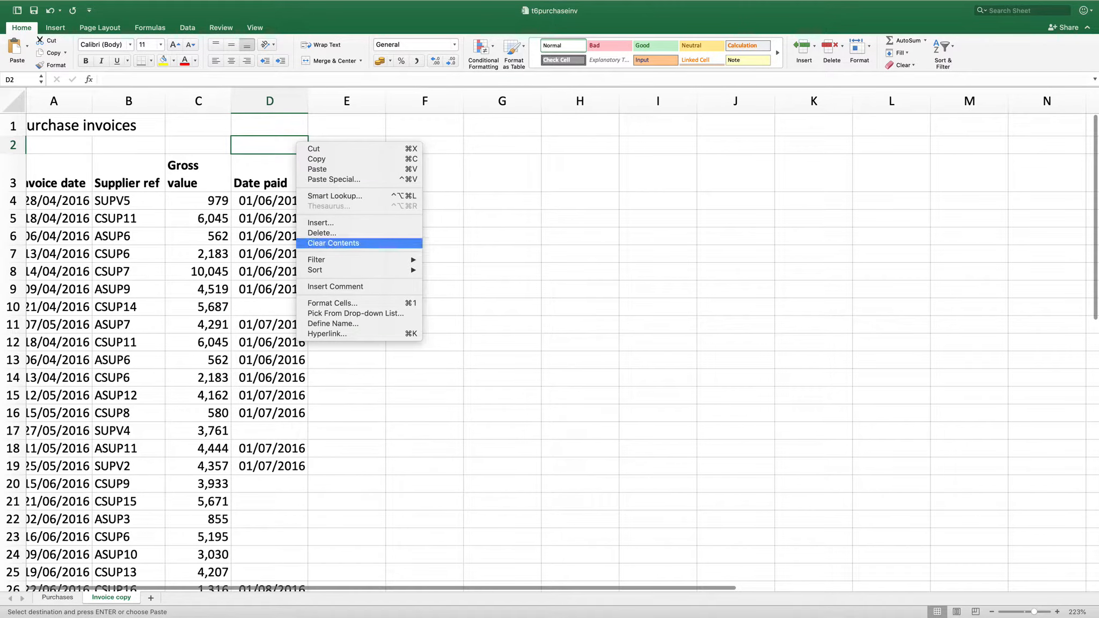
{"action": "left_click", "coordinate": [333, 243]}
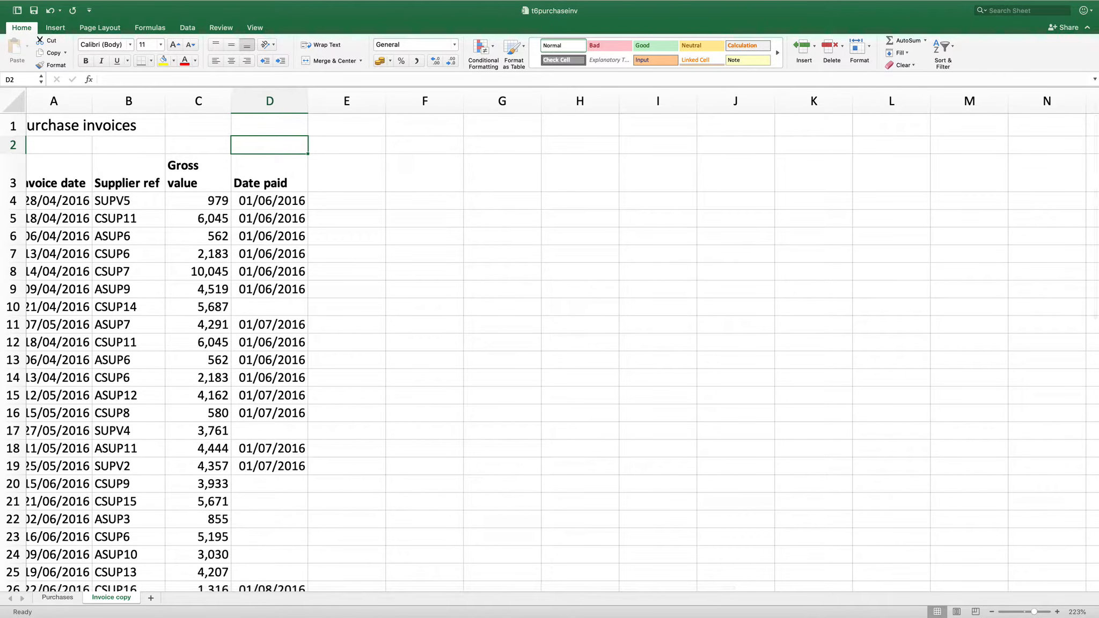
Enter the heading "Total invoice" in cell F3
{"action": "left_click", "coordinate": [425, 173]}
{"action": "type", "text": "To"}
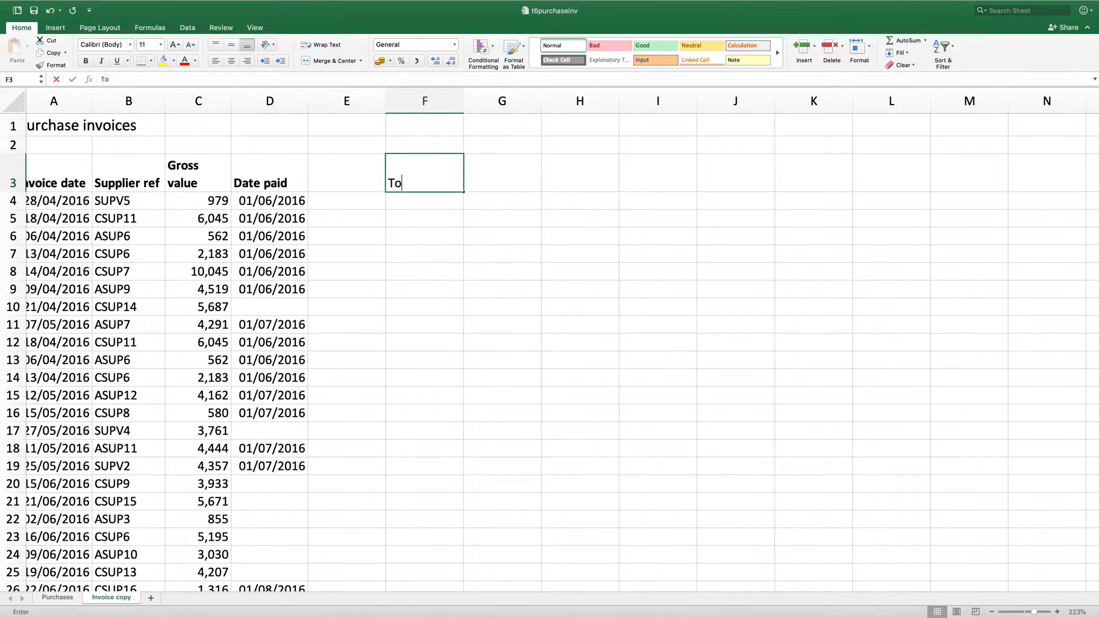
{"action": "type", "text": "tal invoice"}
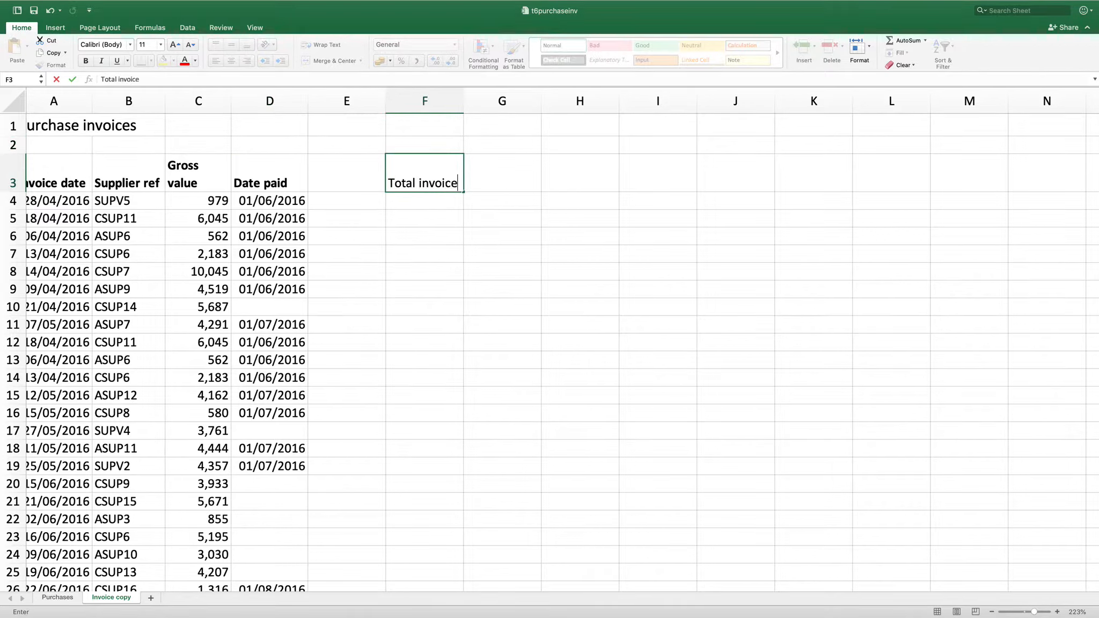
{"action": "key", "text": "Return"}
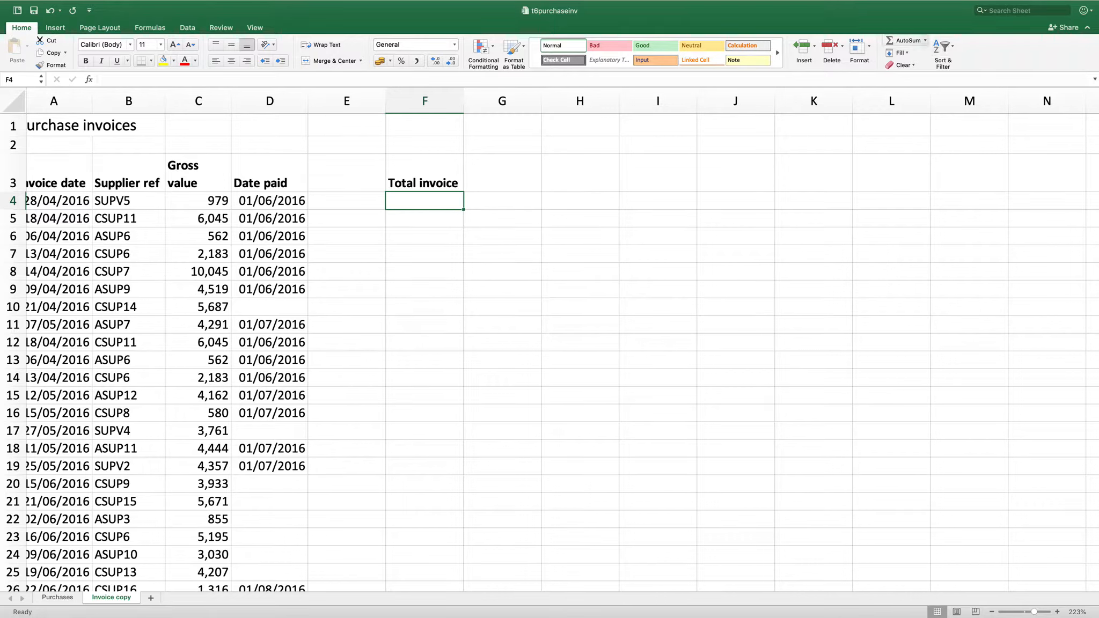
Count the gross values in cell F4 with the formula =COUNT(C4:C38)
{"action": "left_click", "coordinate": [925, 40]}
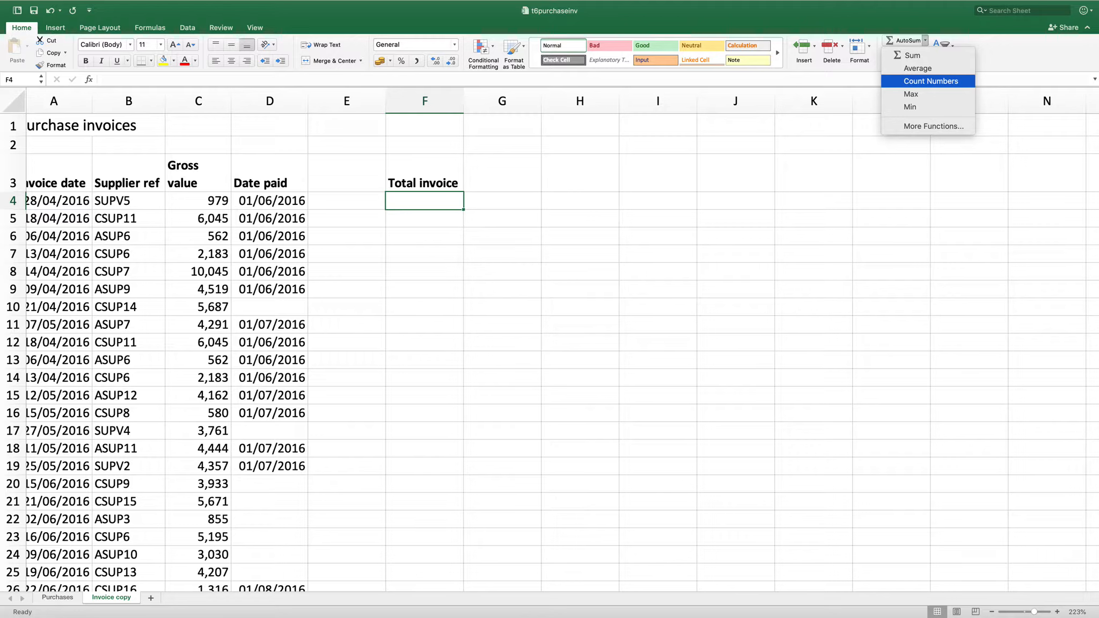
{"action": "left_click", "coordinate": [931, 82]}
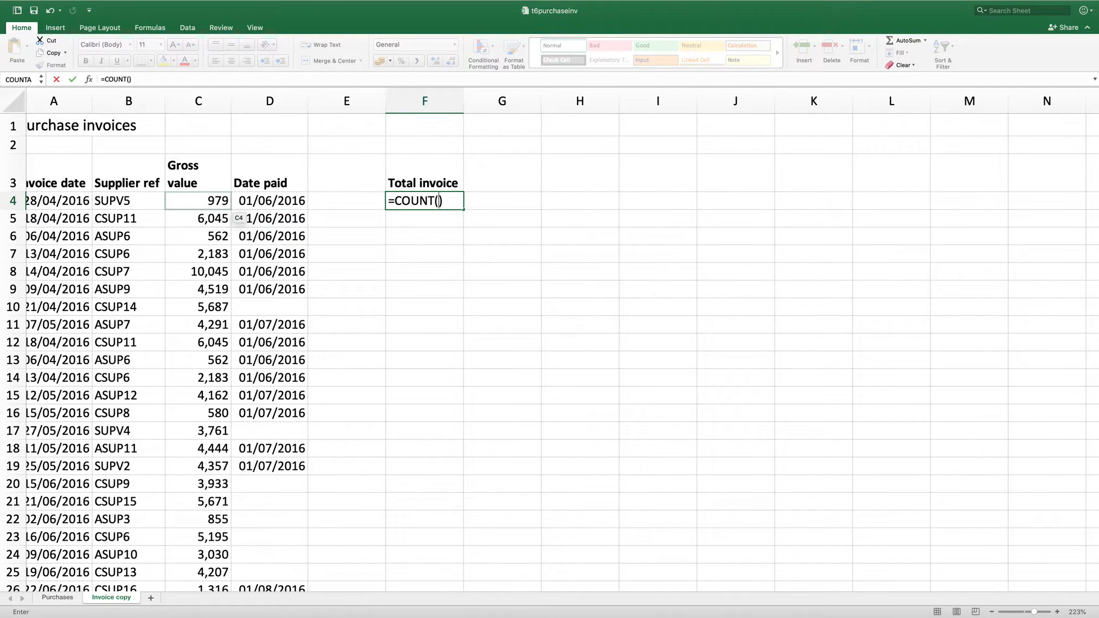
{"action": "scroll", "coordinate": [234, 213], "scroll_direction": "down", "scroll_amount": 10}
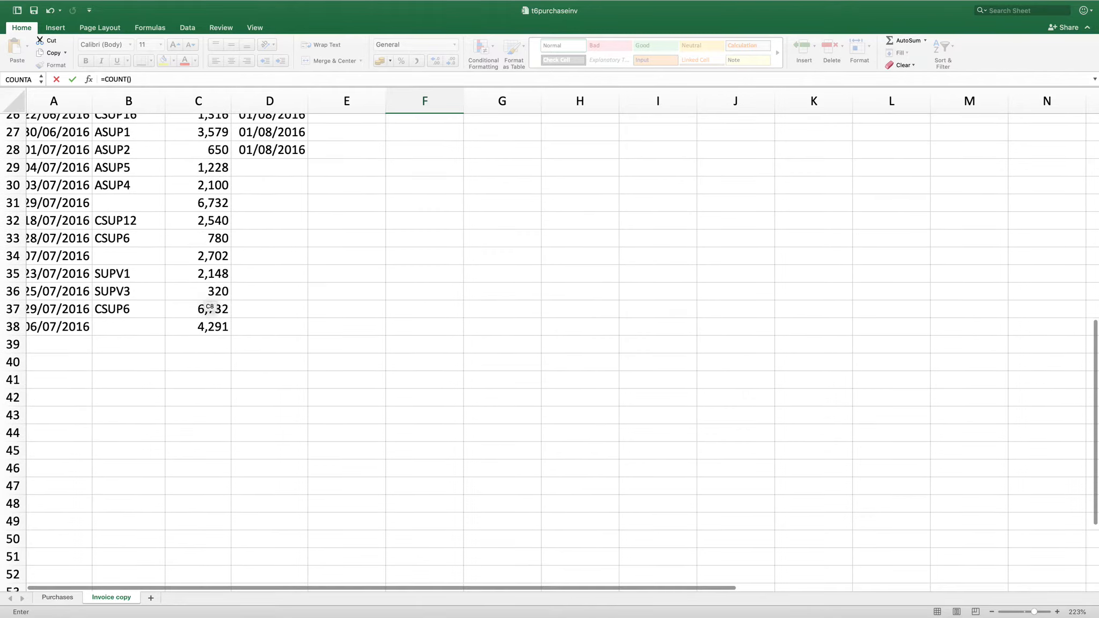
{"action": "scroll", "coordinate": [213, 336], "scroll_direction": "up", "scroll_amount": 10}
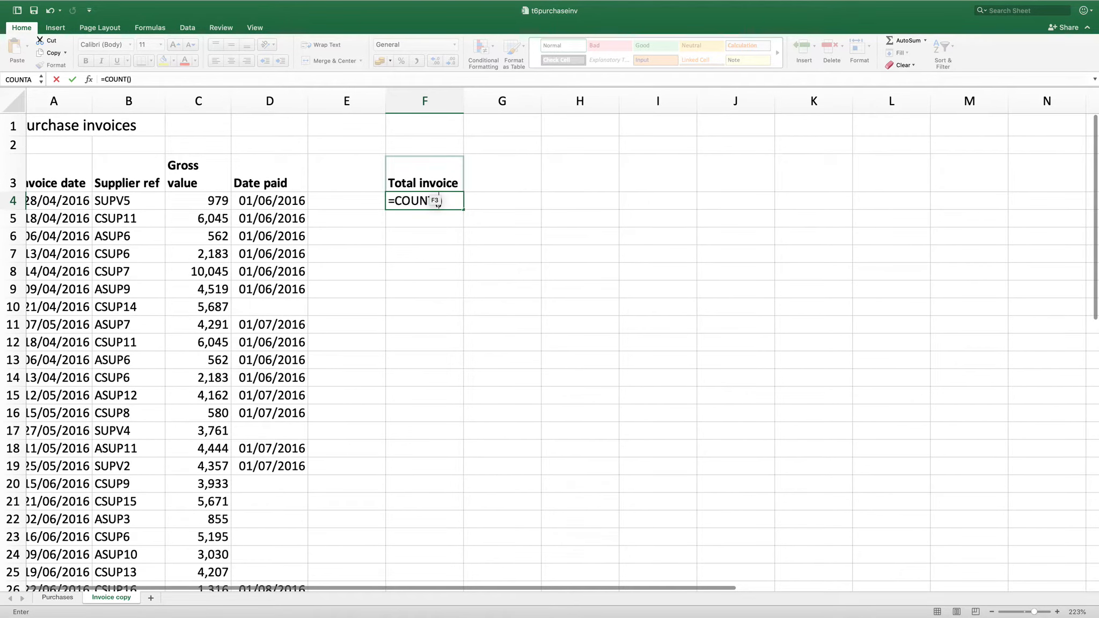
{"action": "type", "text": "c"}
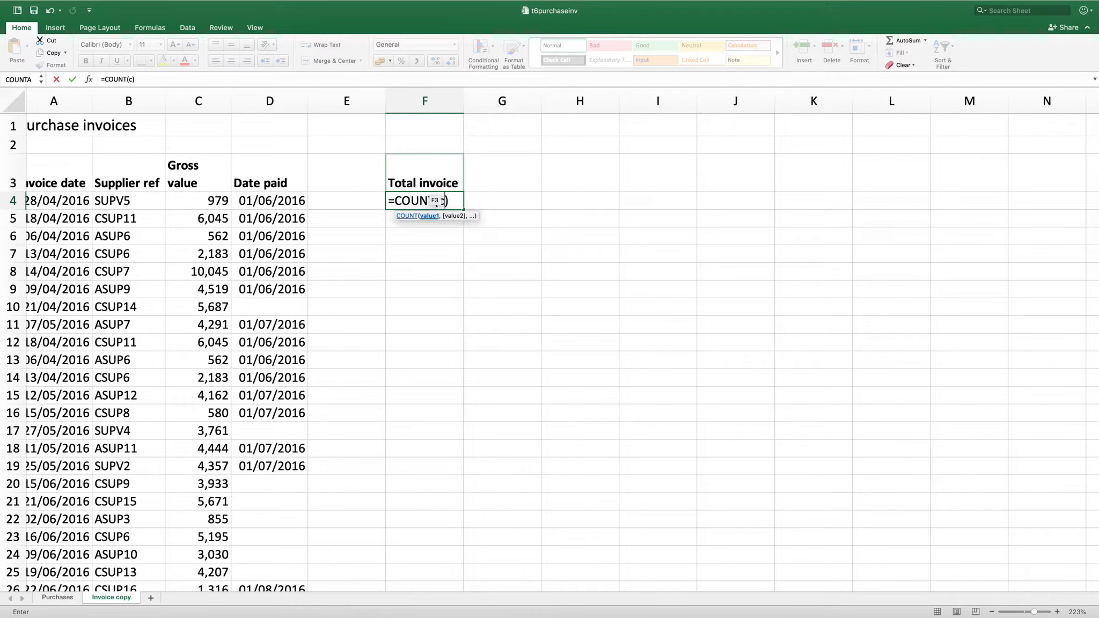
{"action": "type", "text": "4:c3"}
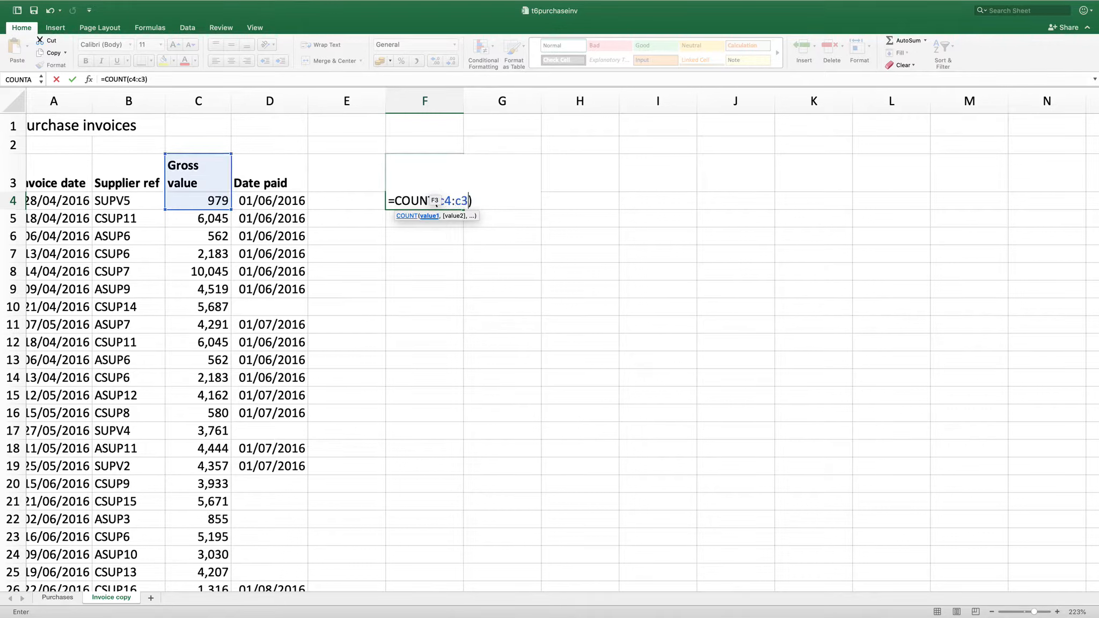
{"action": "type", "text": "8"}
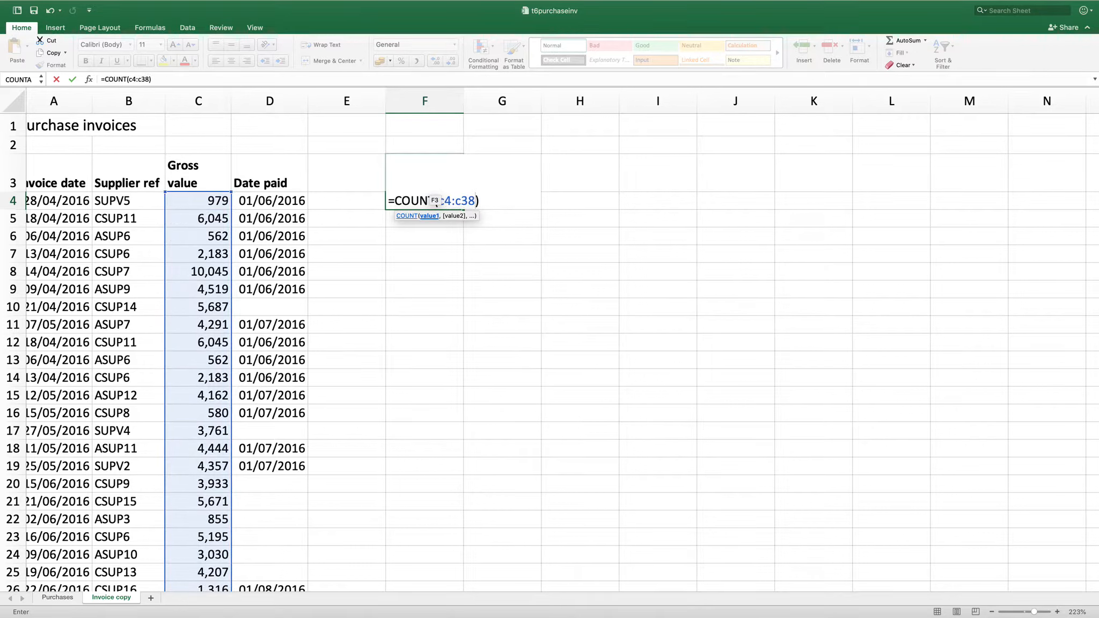
{"action": "key", "text": "Return"}
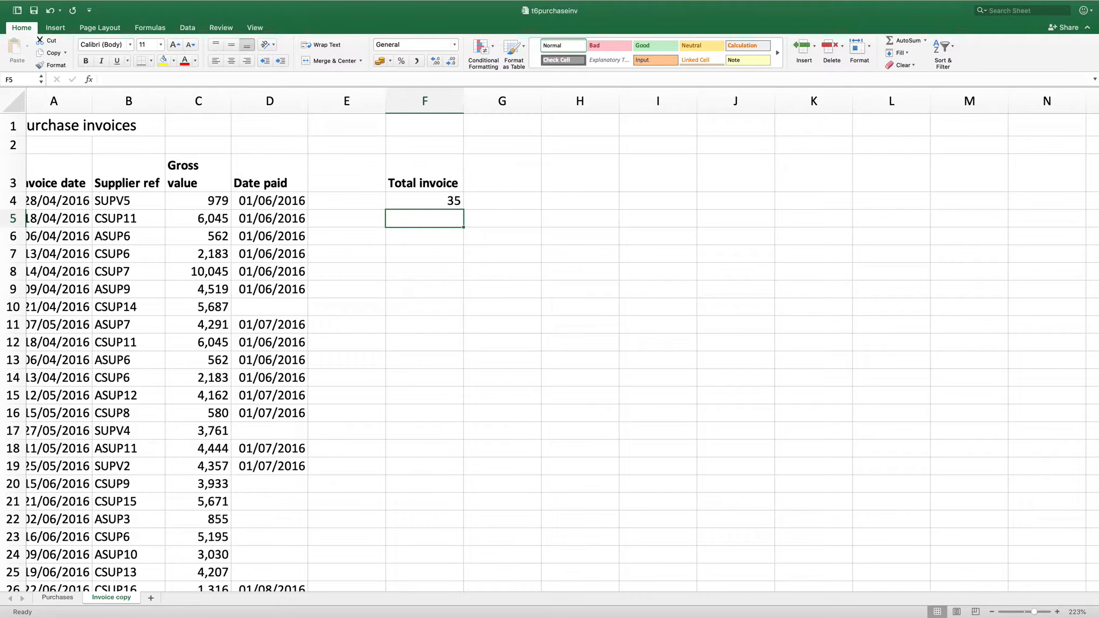
Test the count formula by deleting the gross value in C6 and undoing the deletion
{"action": "left_click", "coordinate": [198, 236]}
{"action": "key", "text": "Delete"}
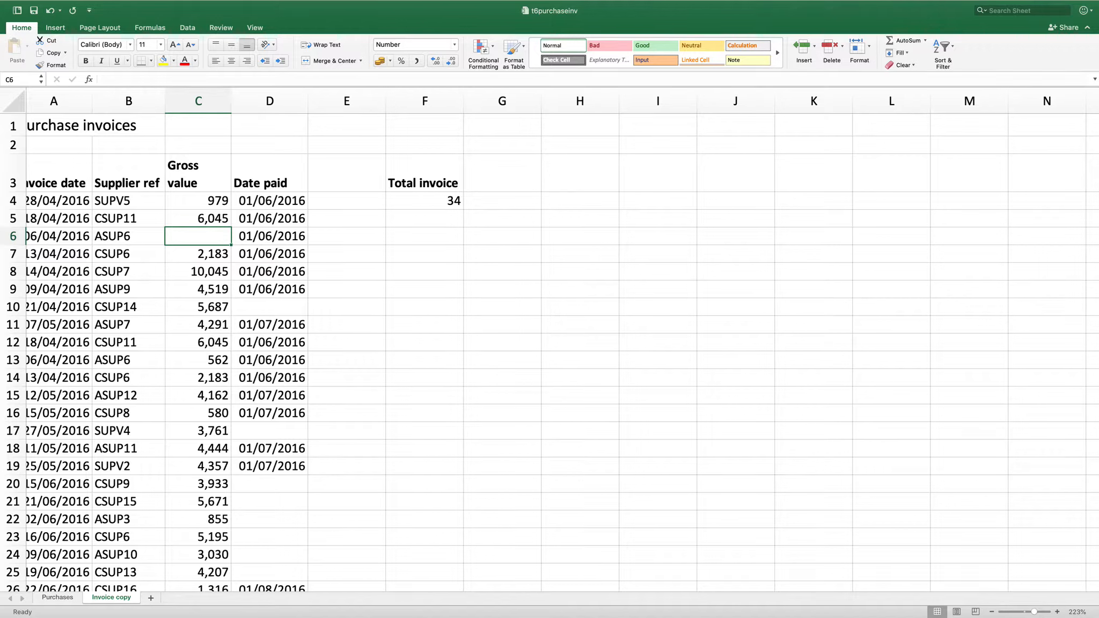
{"action": "key", "text": "super+z"}
Enter the heading "Invoices with ref" in cell G3
{"action": "left_click", "coordinate": [502, 173]}
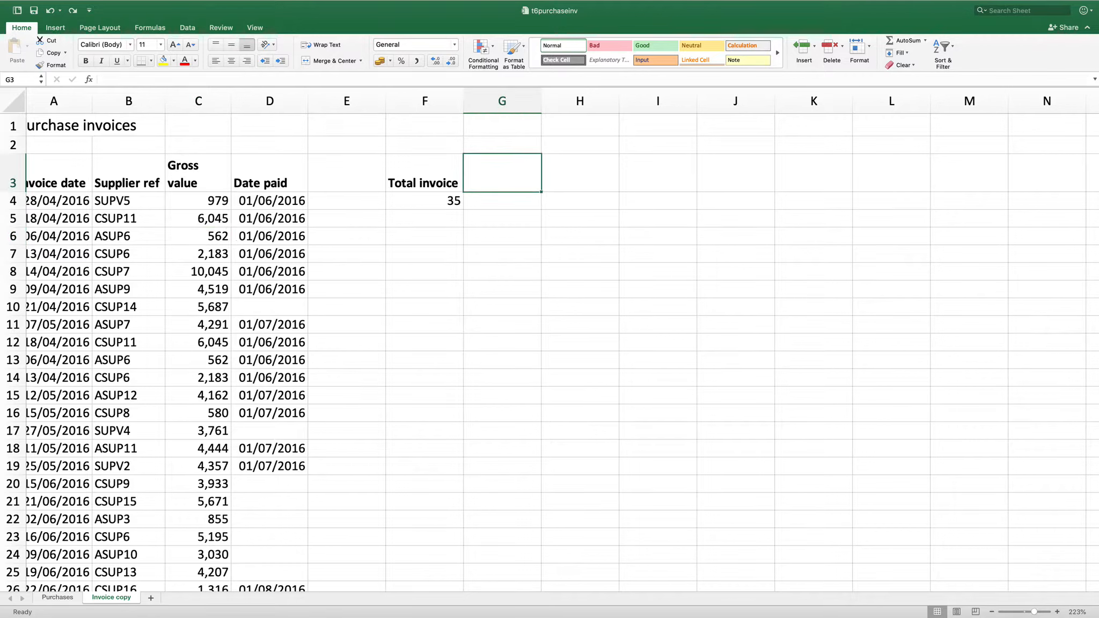
{"action": "type", "text": "Invoices with ref"}
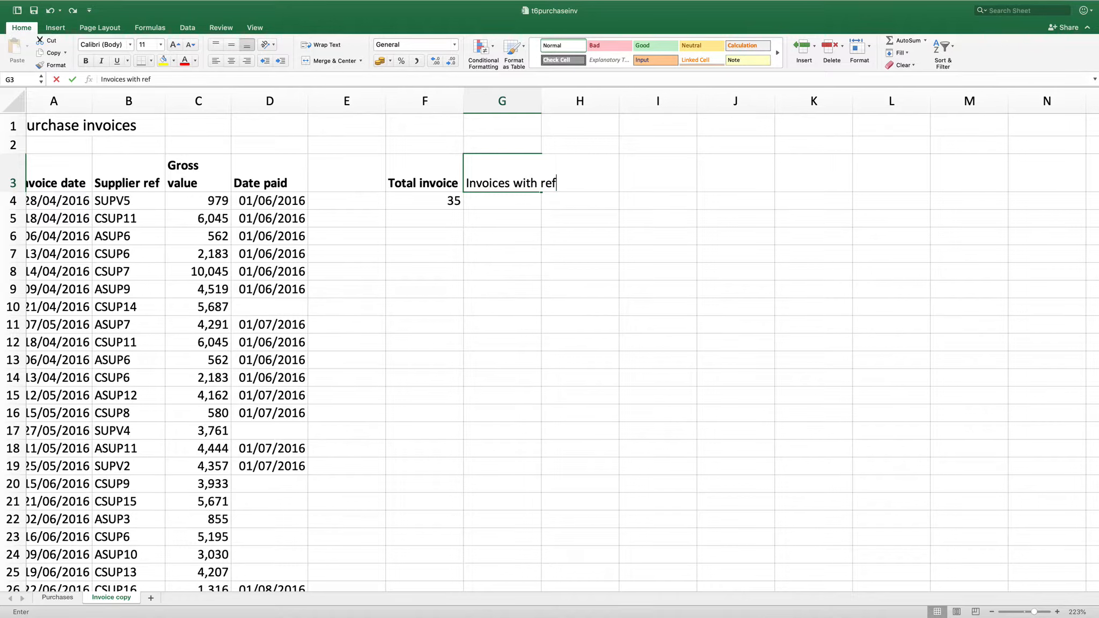
{"action": "key", "text": "Return"}
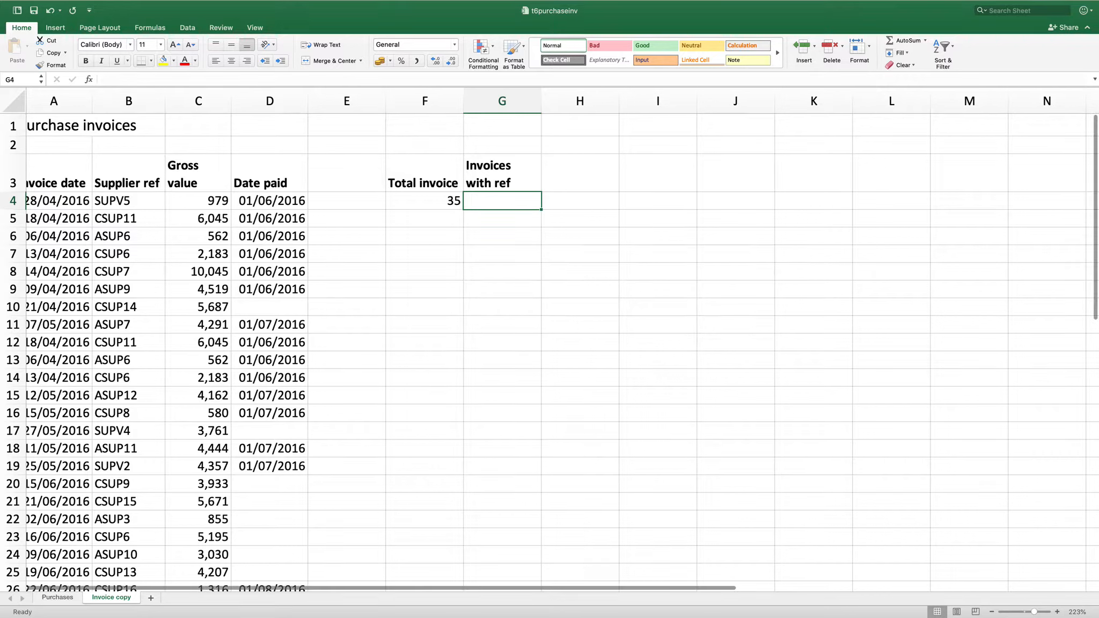
Count the supplier references in cell G4 by inserting the COUNTA function over the range B4:B38
{"action": "left_click", "coordinate": [925, 40]}
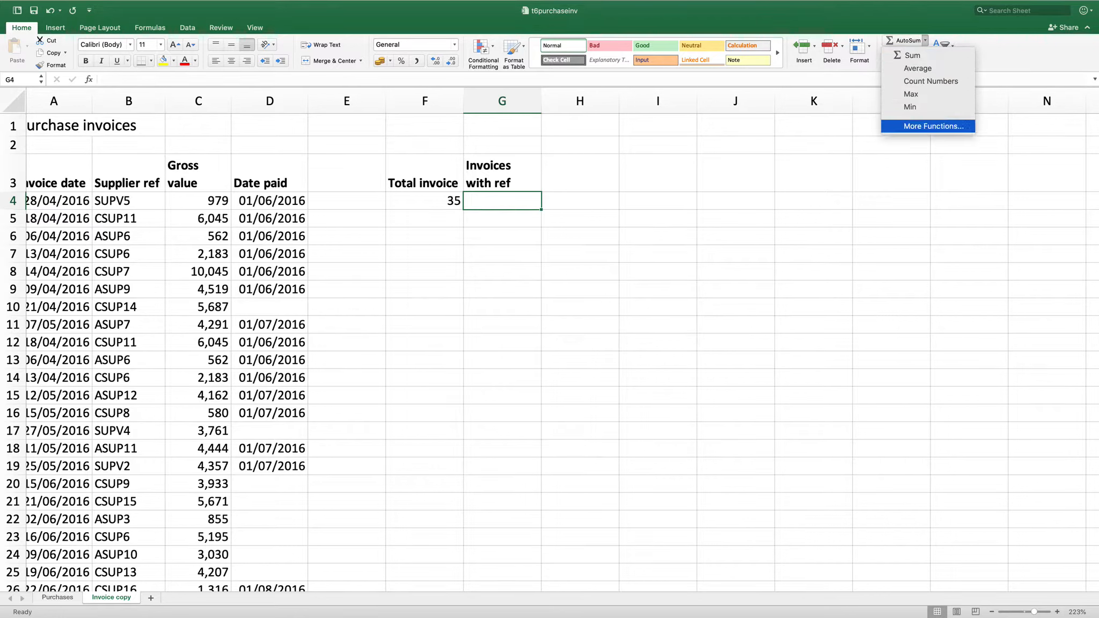
{"action": "left_click", "coordinate": [934, 126]}
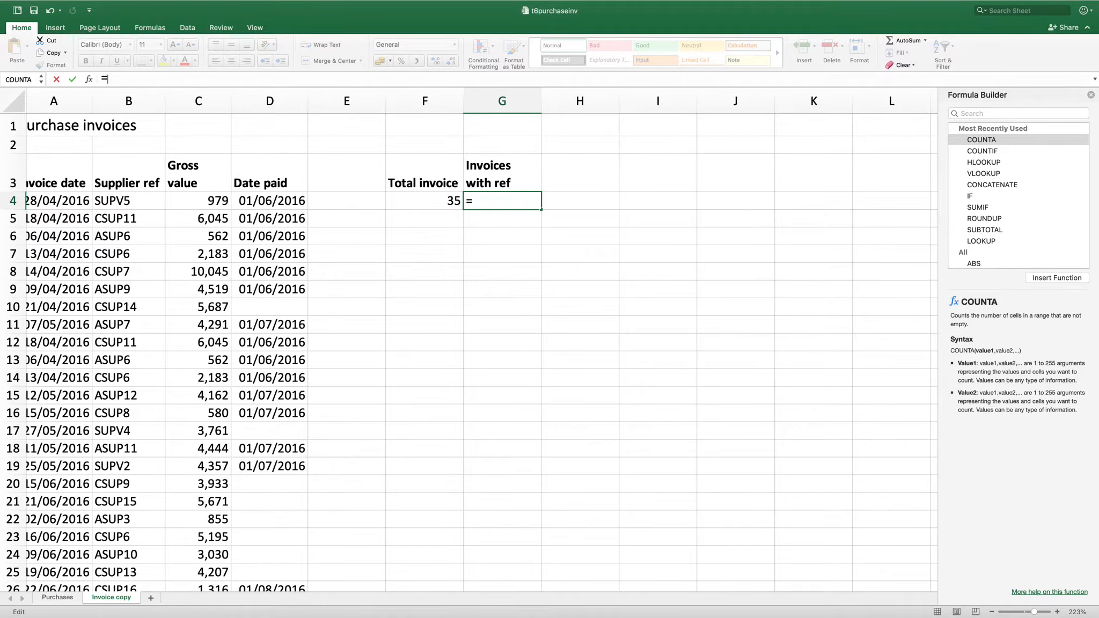
{"action": "left_click", "coordinate": [1019, 113]}
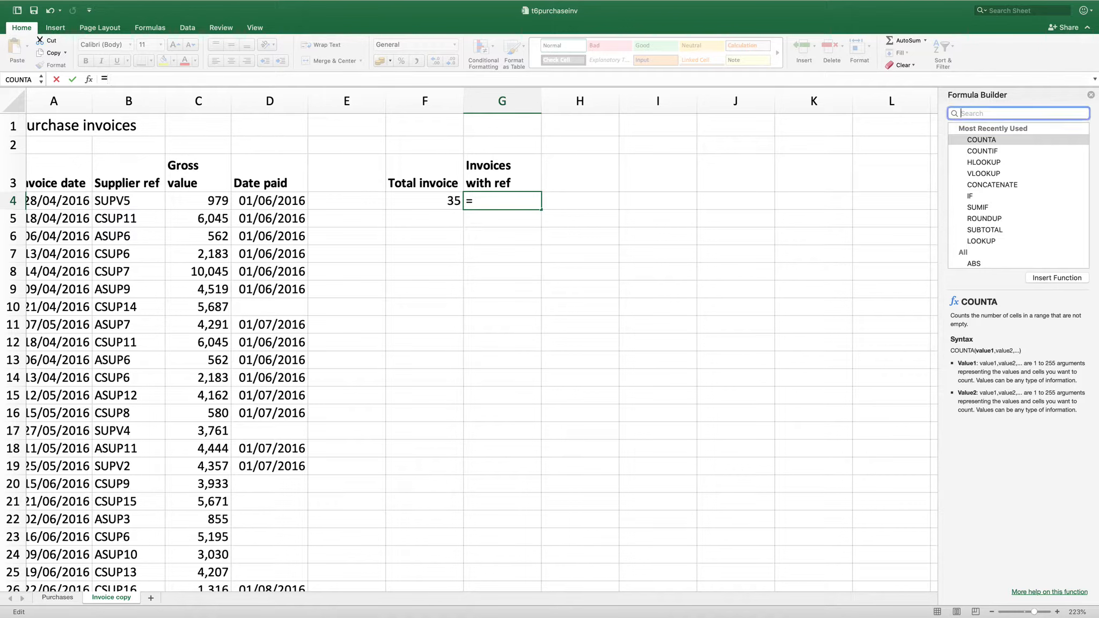
{"action": "type", "text": "counta"}
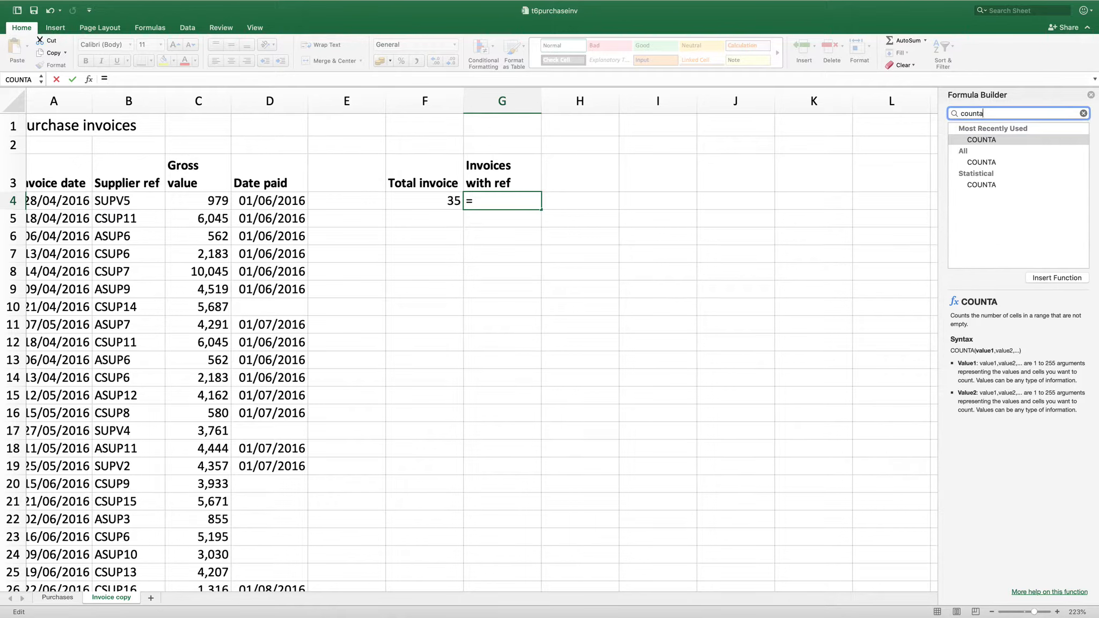
{"action": "key", "text": "Return"}
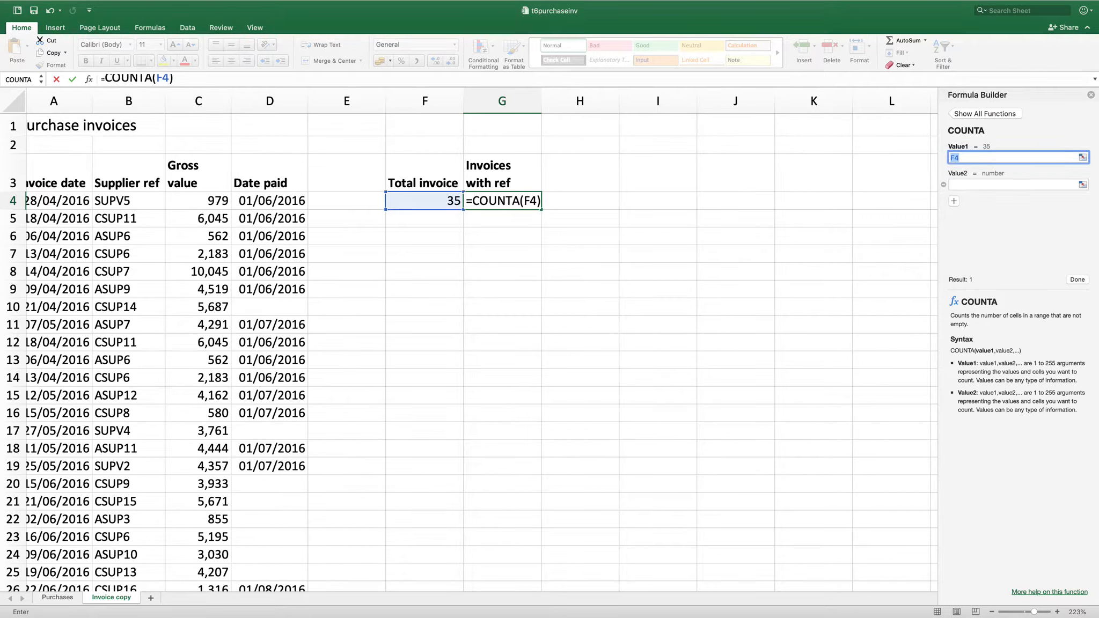
{"action": "type", "text": "b4:b38"}
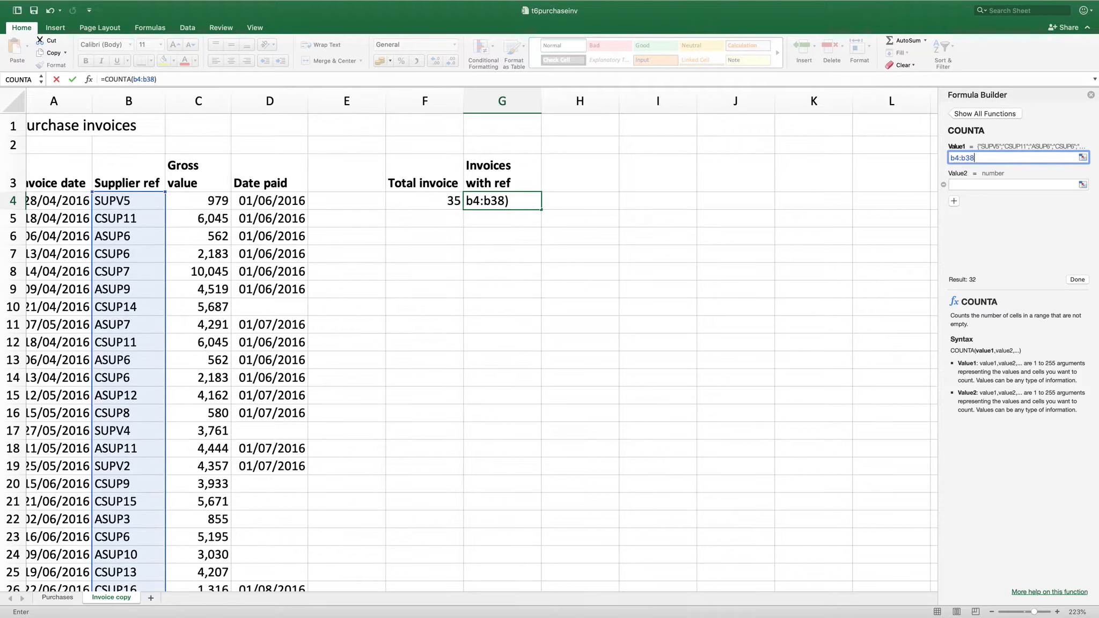
{"action": "key", "text": "Return"}
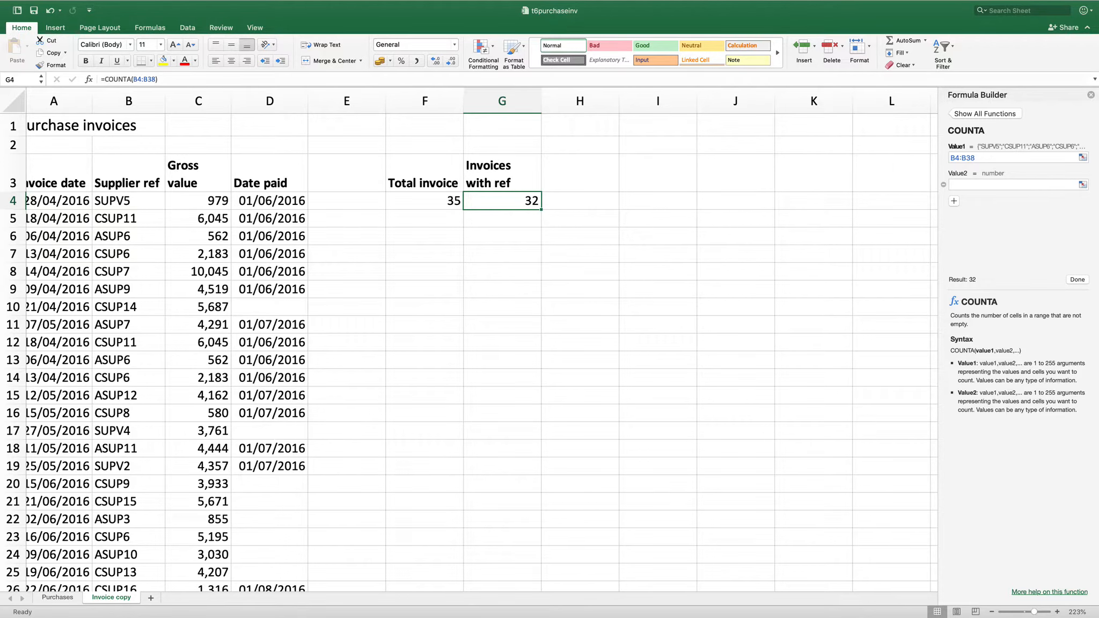
{"action": "left_click", "coordinate": [1091, 95]}
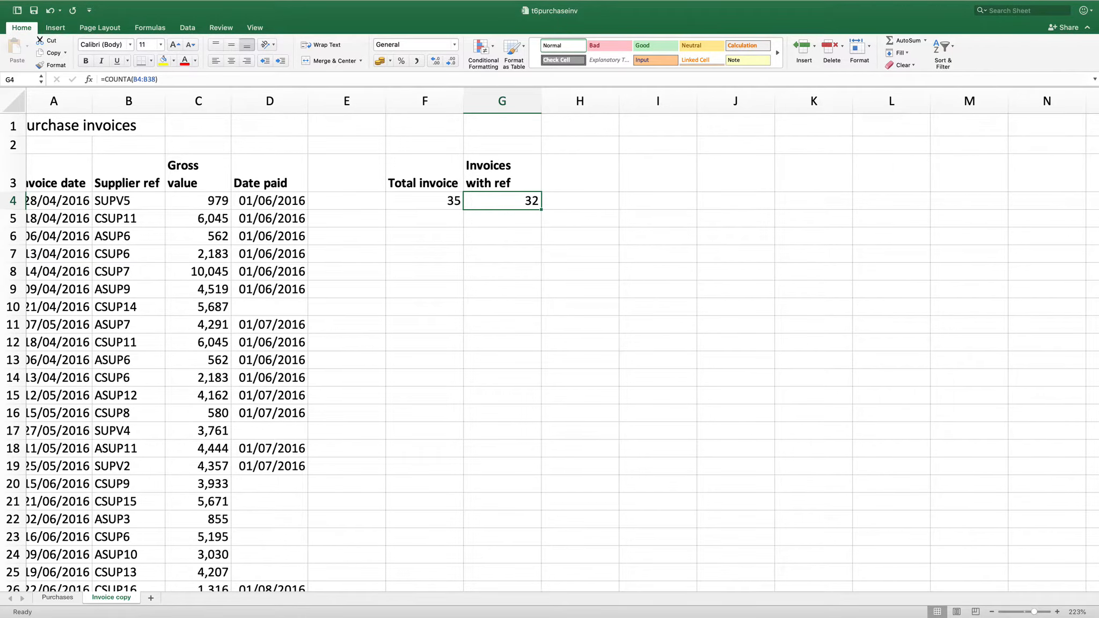
Enter the heading "Missing suppliers" in cell H3
{"action": "left_click", "coordinate": [580, 173]}
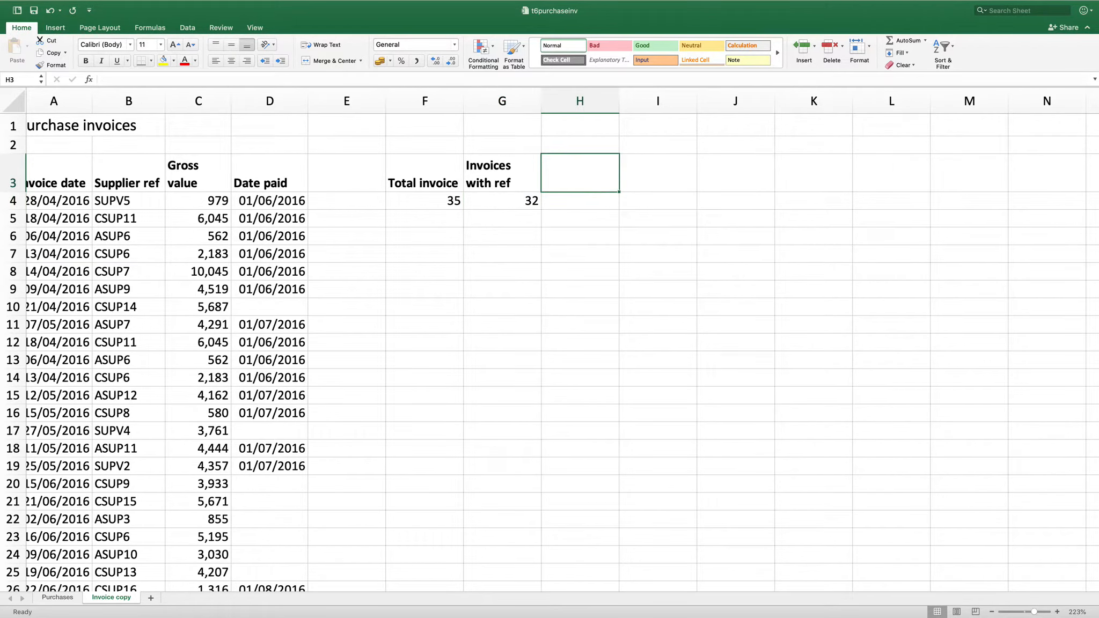
{"action": "type", "text": "Miss"}
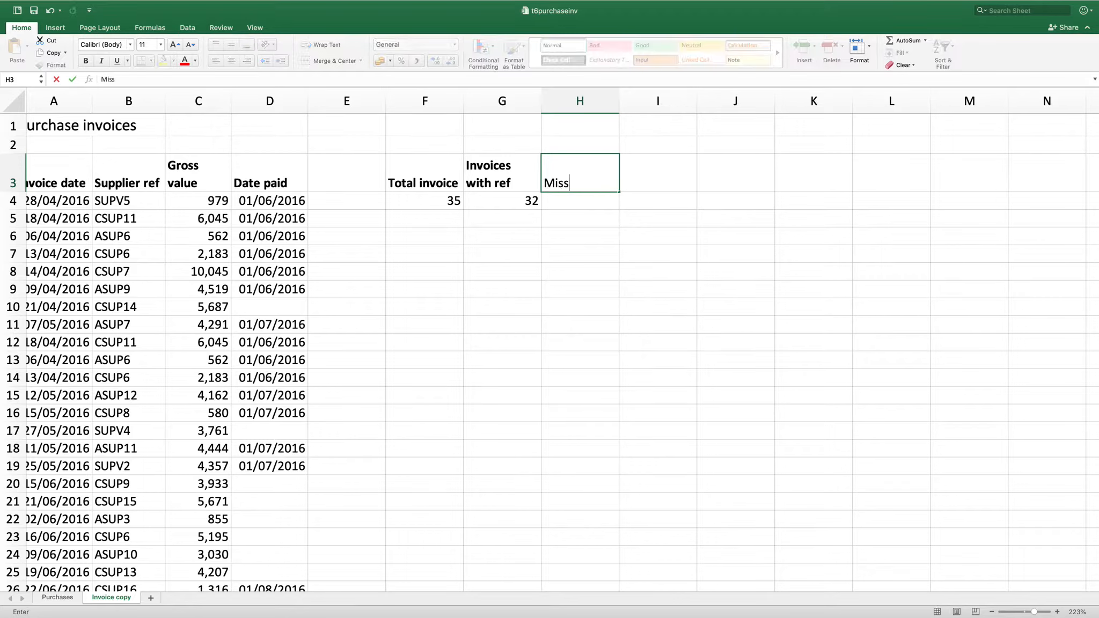
{"action": "type", "text": "ing suppliers"}
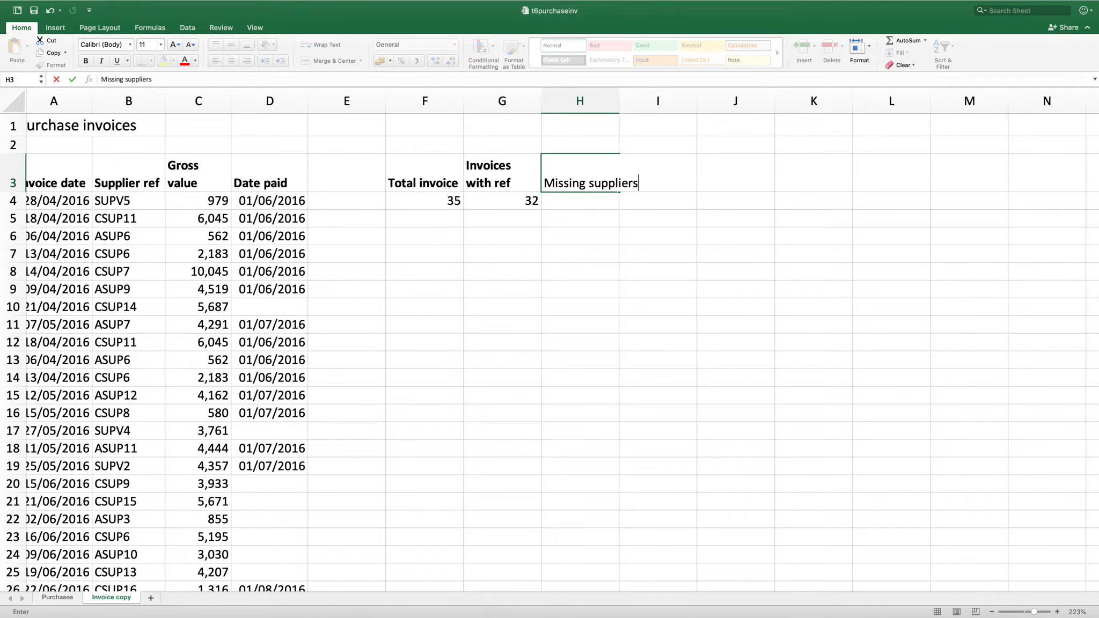
{"action": "key", "text": "Return"}
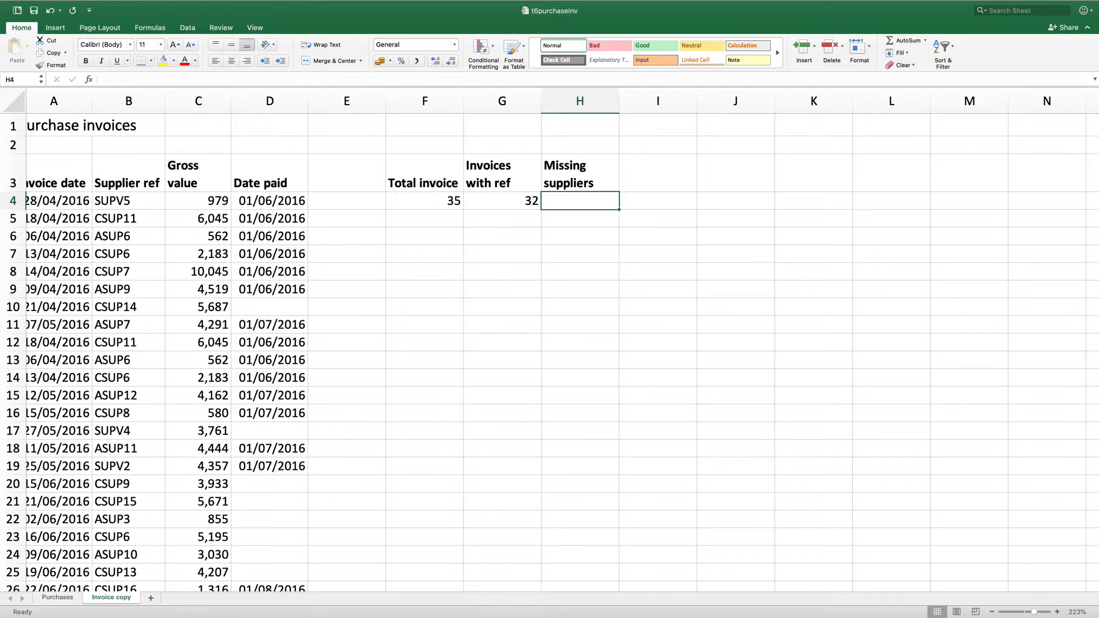
Calculate the invoices without a supplier reference in cell H4 with the formula =COUNT(C4:C38)-COUNTA(B4:B38)
{"action": "type", "text": "=count("}
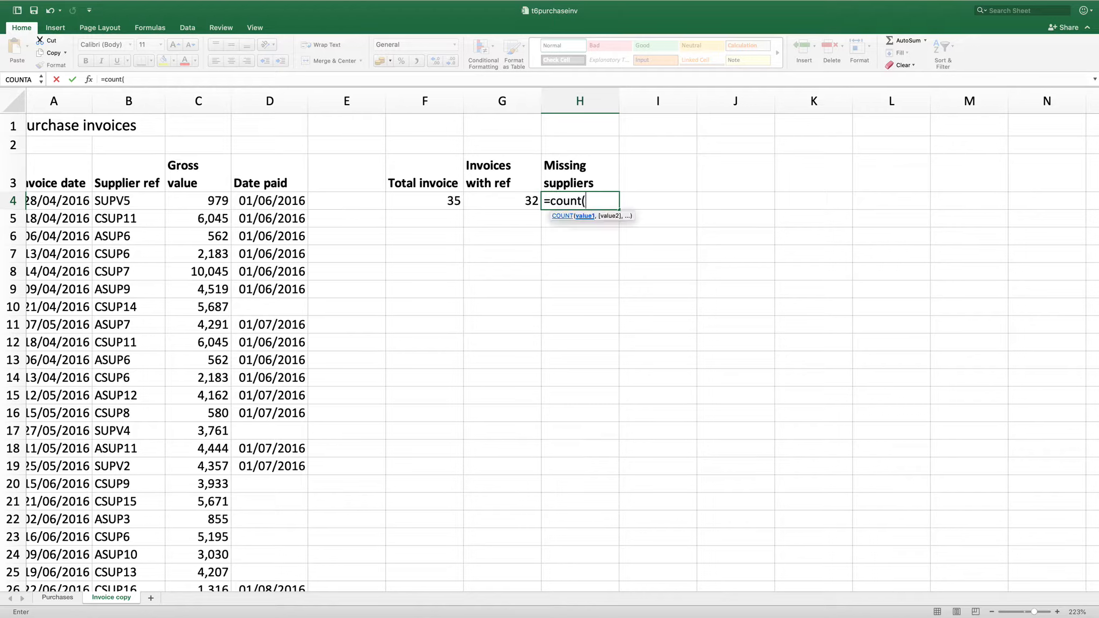
{"action": "type", "text": "c4:c"}
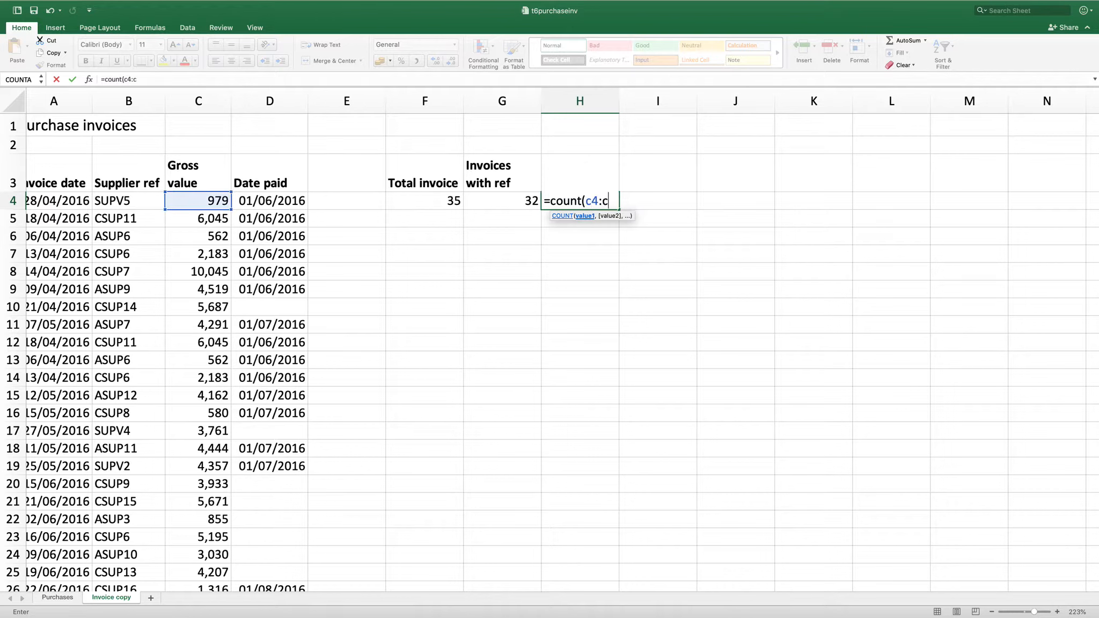
{"action": "type", "text": "38)-"}
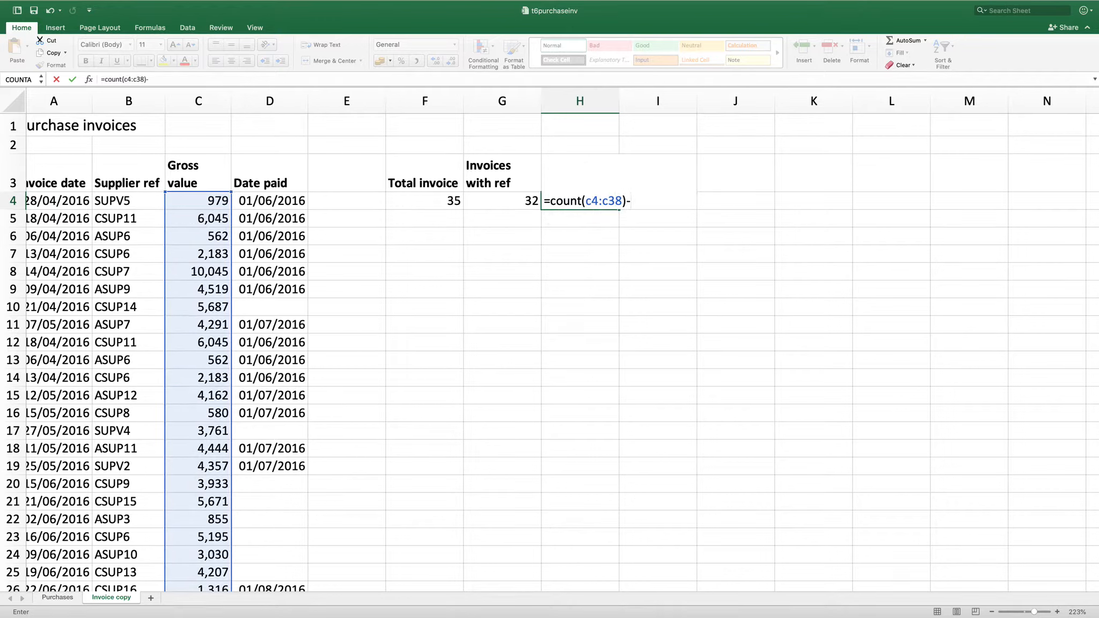
{"action": "type", "text": "counta("}
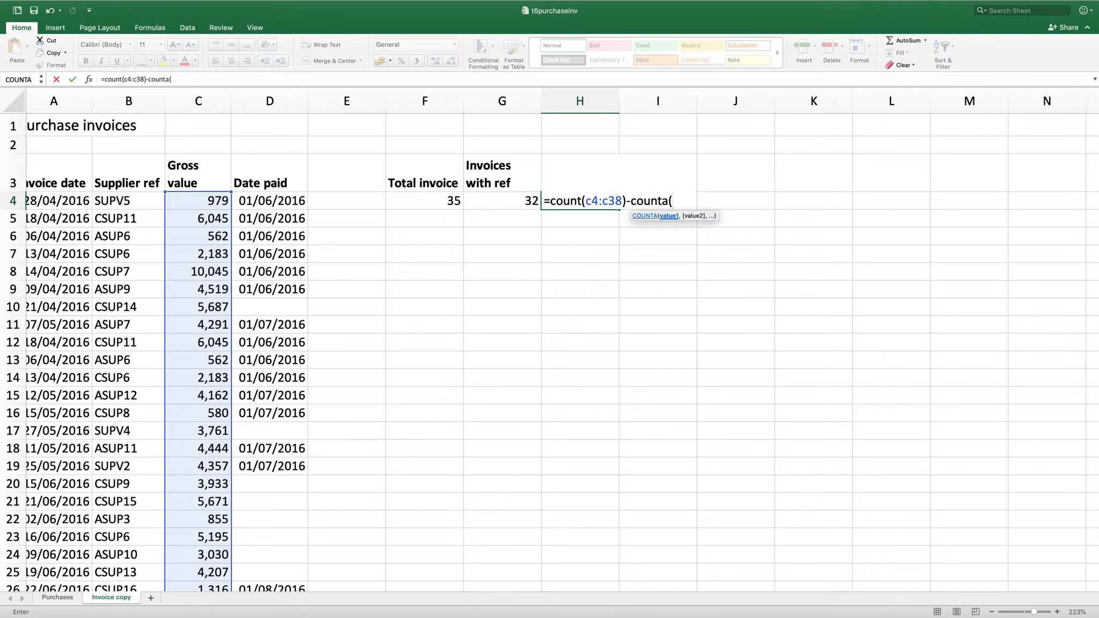
{"action": "type", "text": "b4"}
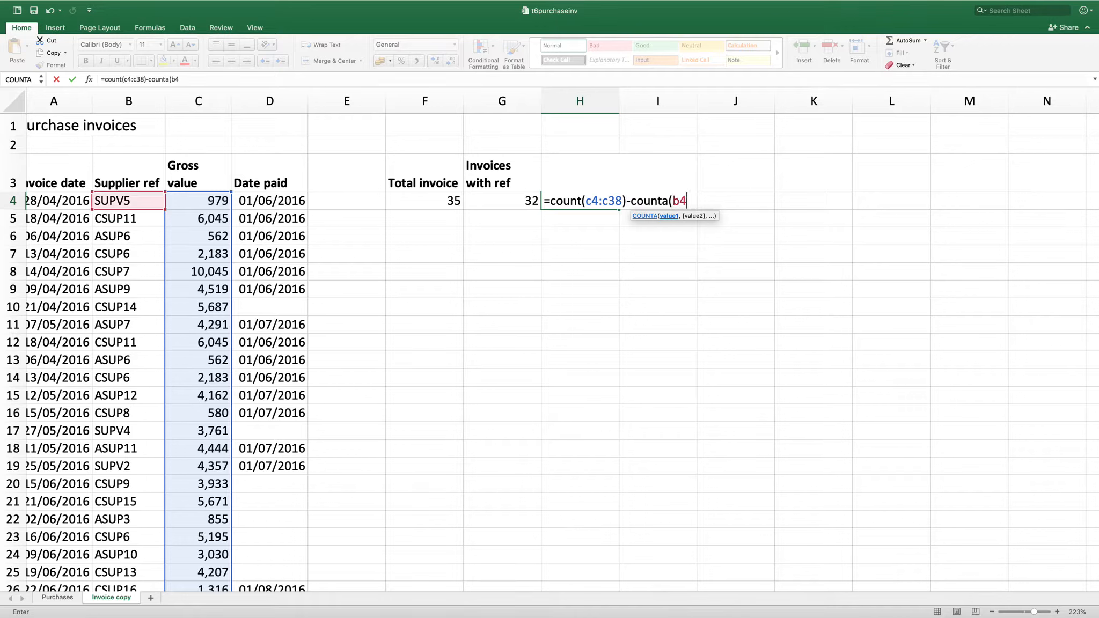
{"action": "type", "text": ":b3"}
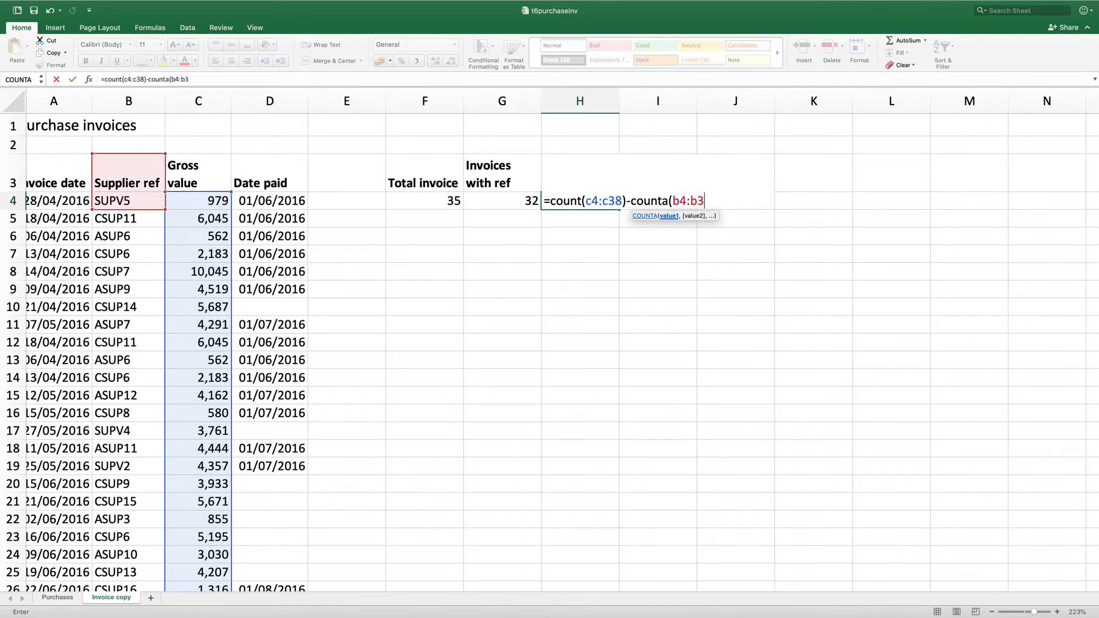
{"action": "type", "text": "8)"}
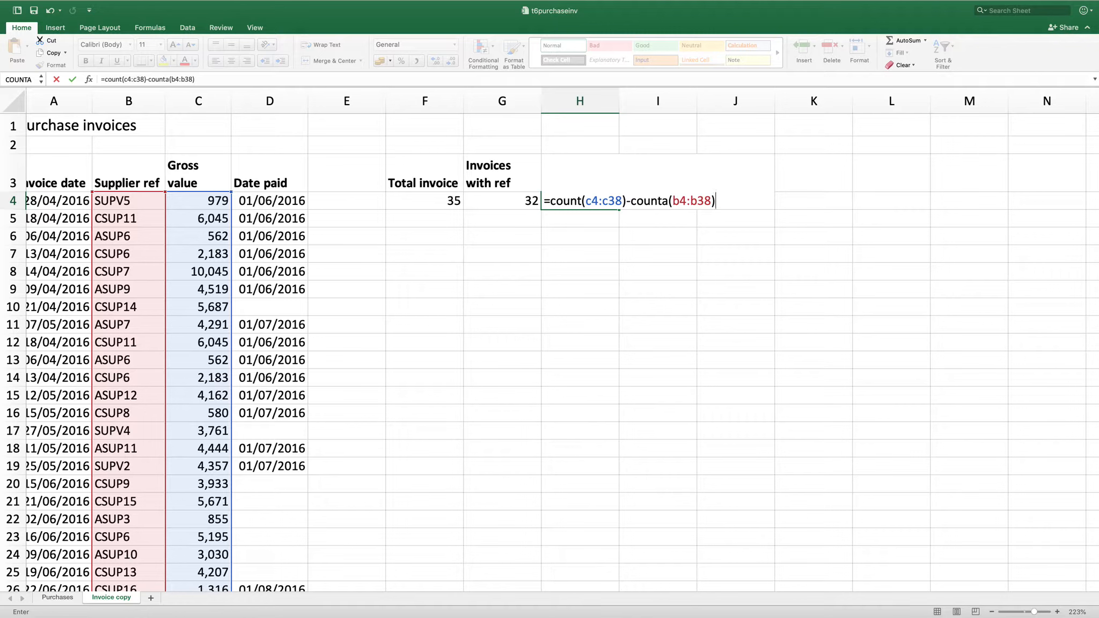
{"action": "key", "text": "Return"}
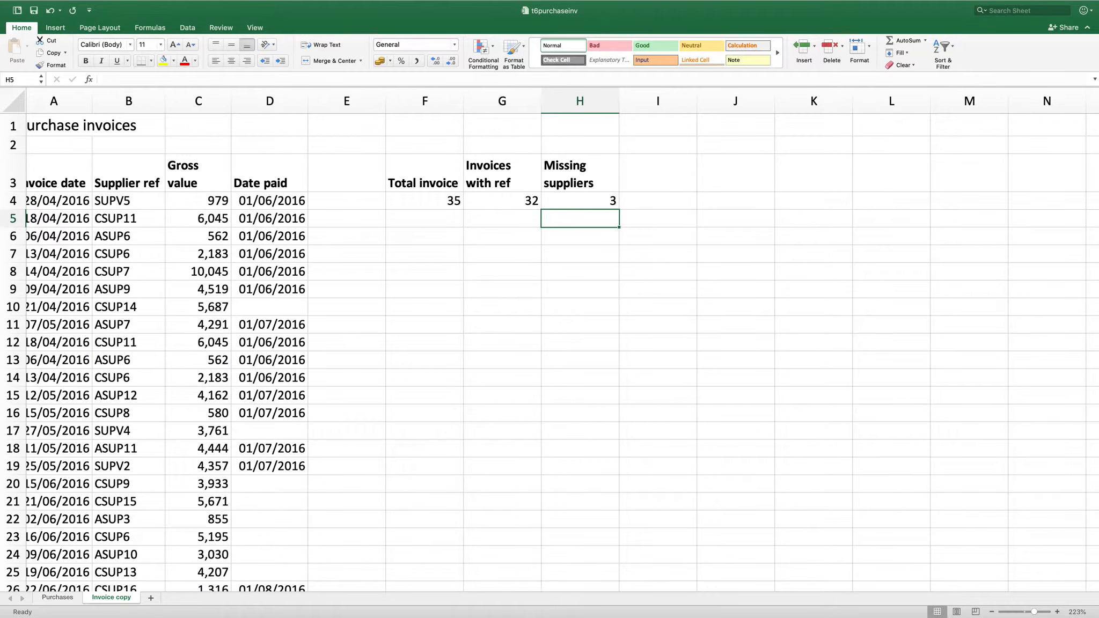
Display the sheet's formulas instead of their results and autofit all column widths to read them in full
{"action": "left_click", "coordinate": [580, 201]}
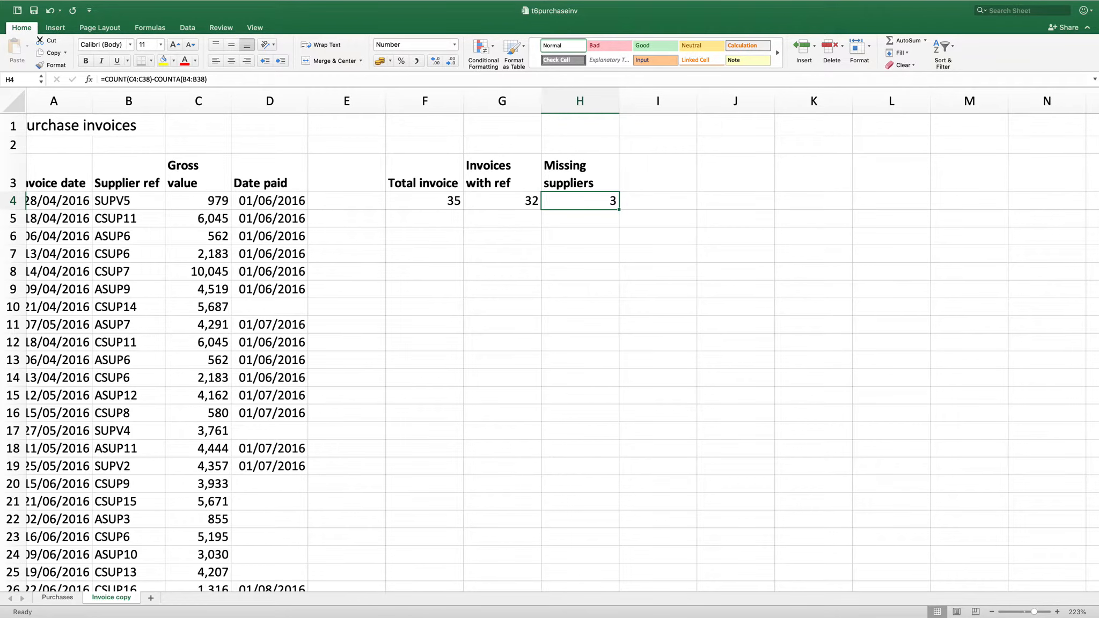
{"action": "left_click", "coordinate": [150, 27]}
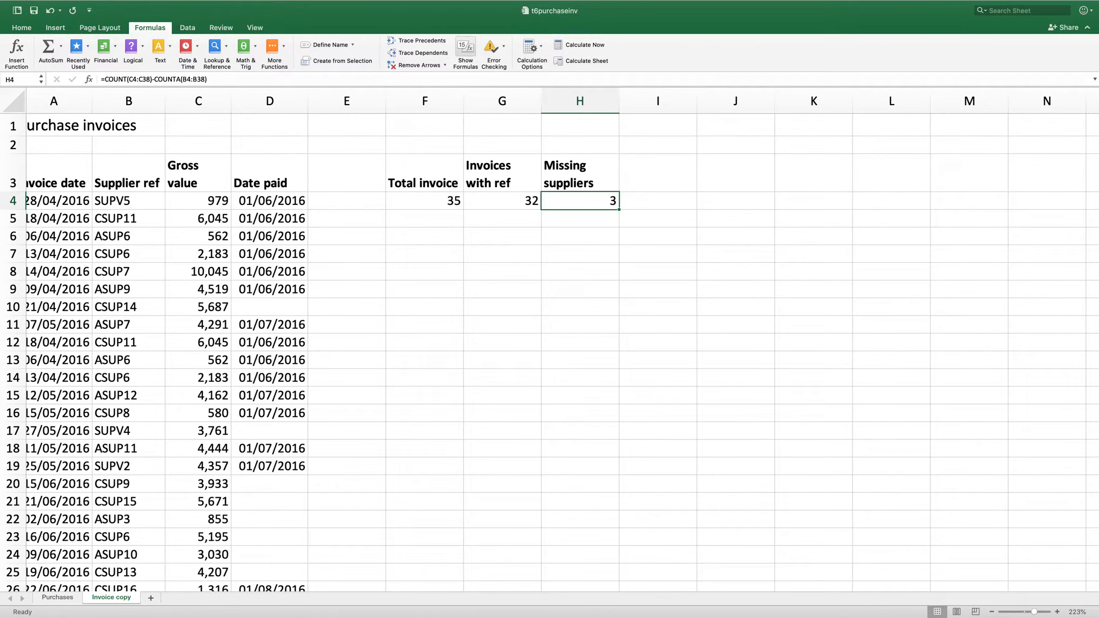
{"action": "left_click", "coordinate": [465, 51]}
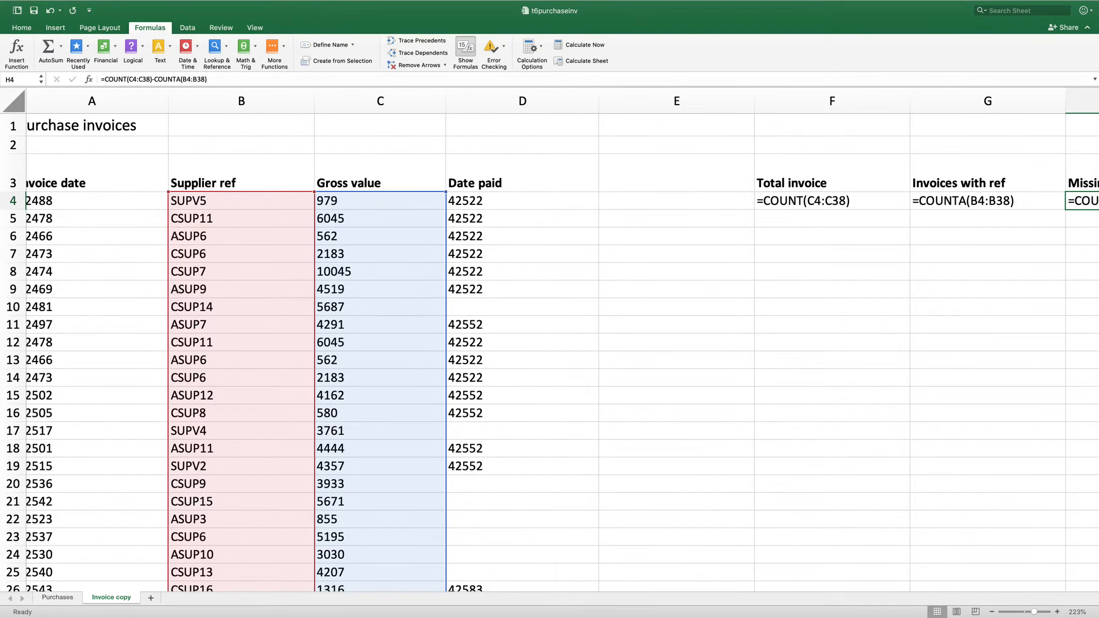
{"action": "key", "text": "super+a"}
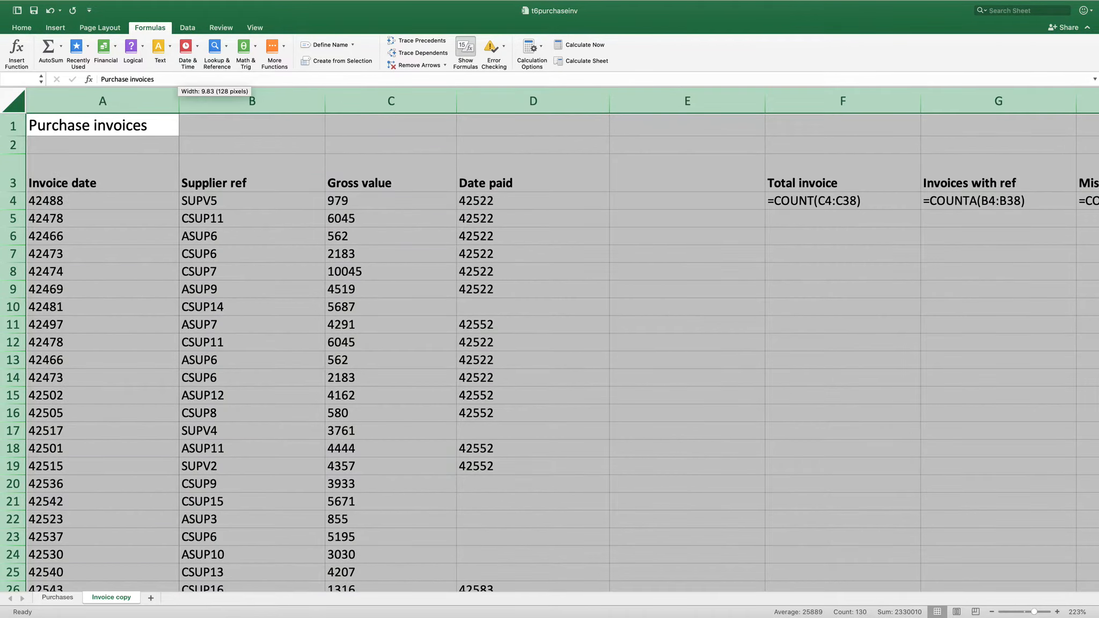
{"action": "double_click", "coordinate": [179, 101]}
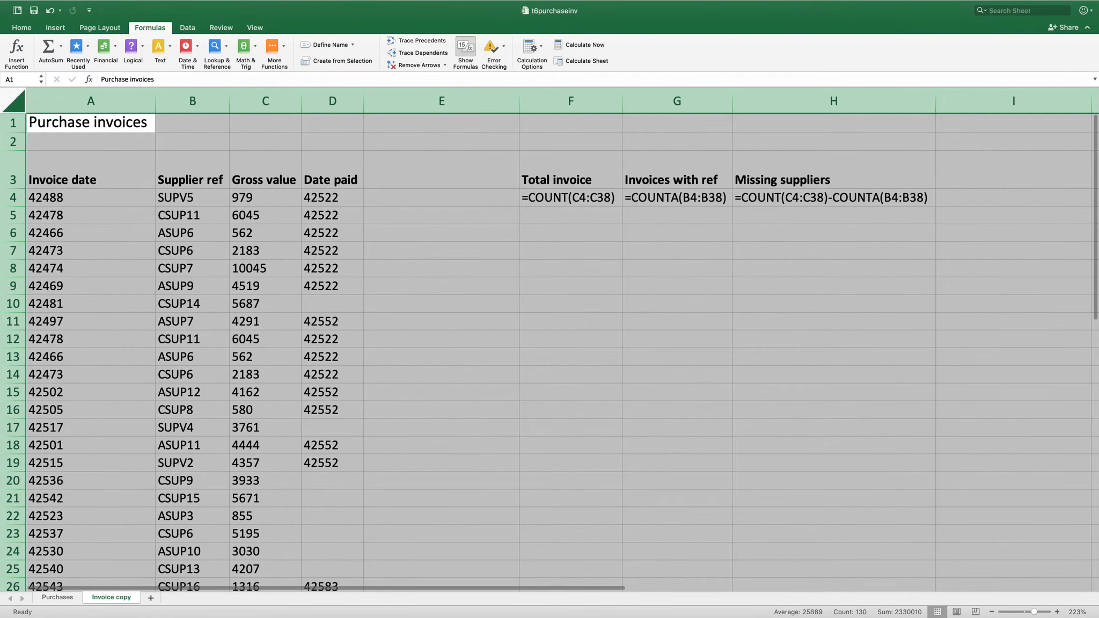
Switch the sheet back to showing results and autofit all column widths to the values
{"action": "left_click", "coordinate": [466, 51]}
{"action": "double_click", "coordinate": [91, 100]}
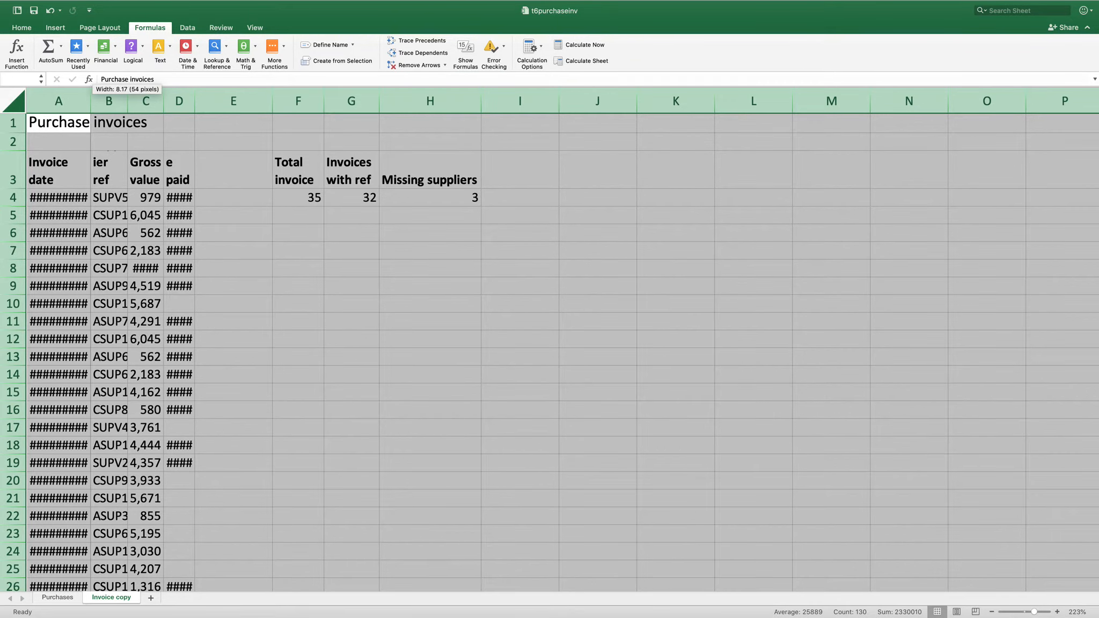
{"action": "double_click", "coordinate": [90, 101]}
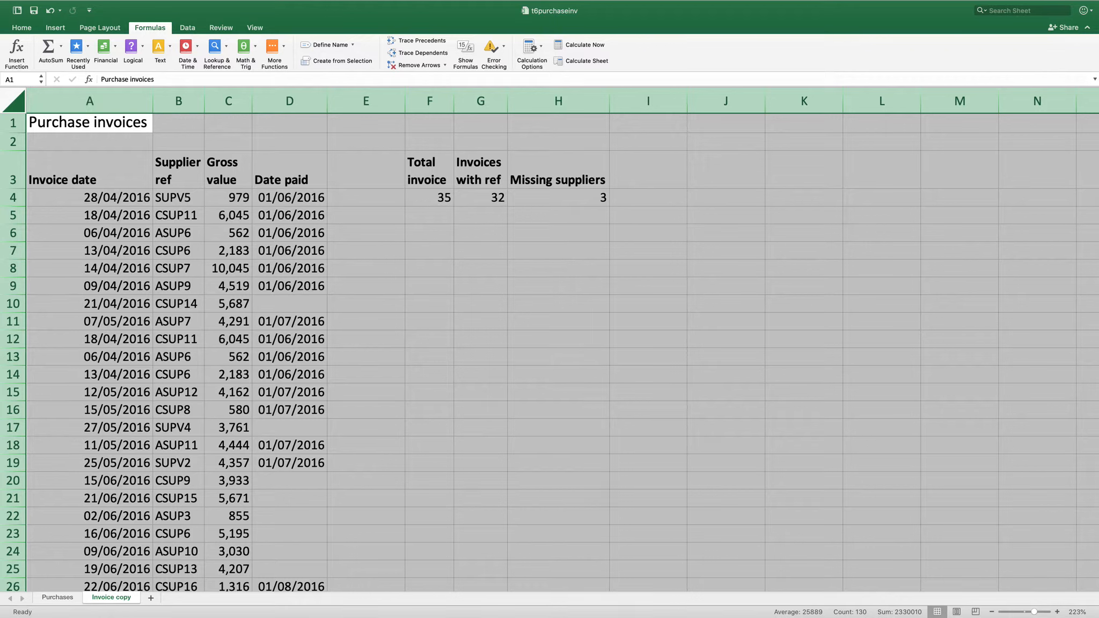
Enter the heading "Invoice paid" in cell I3
{"action": "scroll", "coordinate": [558, 343], "scroll_direction": "down", "scroll_amount": 1}
{"action": "left_click", "coordinate": [648, 165]}
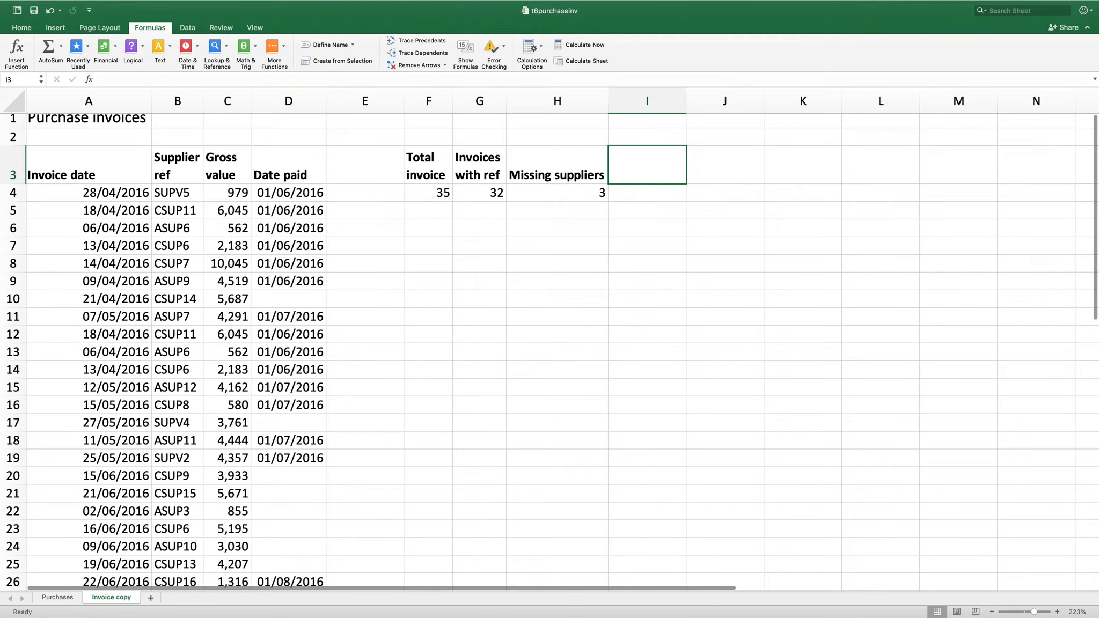
{"action": "type", "text": "Inv"}
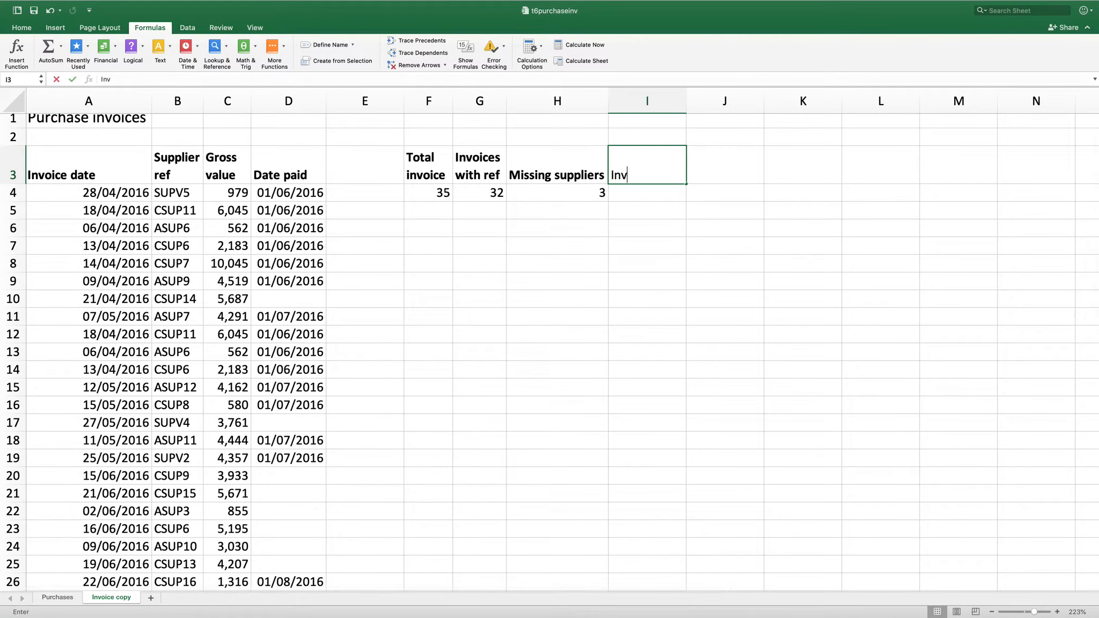
{"action": "type", "text": "oice paid"}
{"action": "key", "text": "Return"}
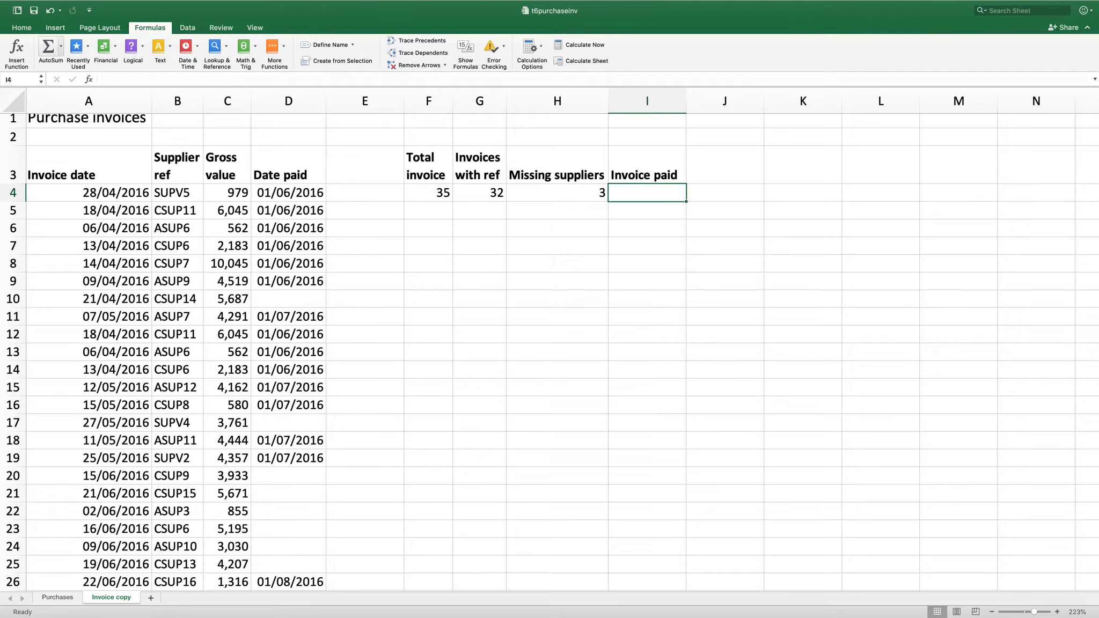
Count the paid invoices in cell I4 by inserting the COUNTIF function with range D4:D38 and criteria ">0"
{"action": "left_click", "coordinate": [62, 46]}
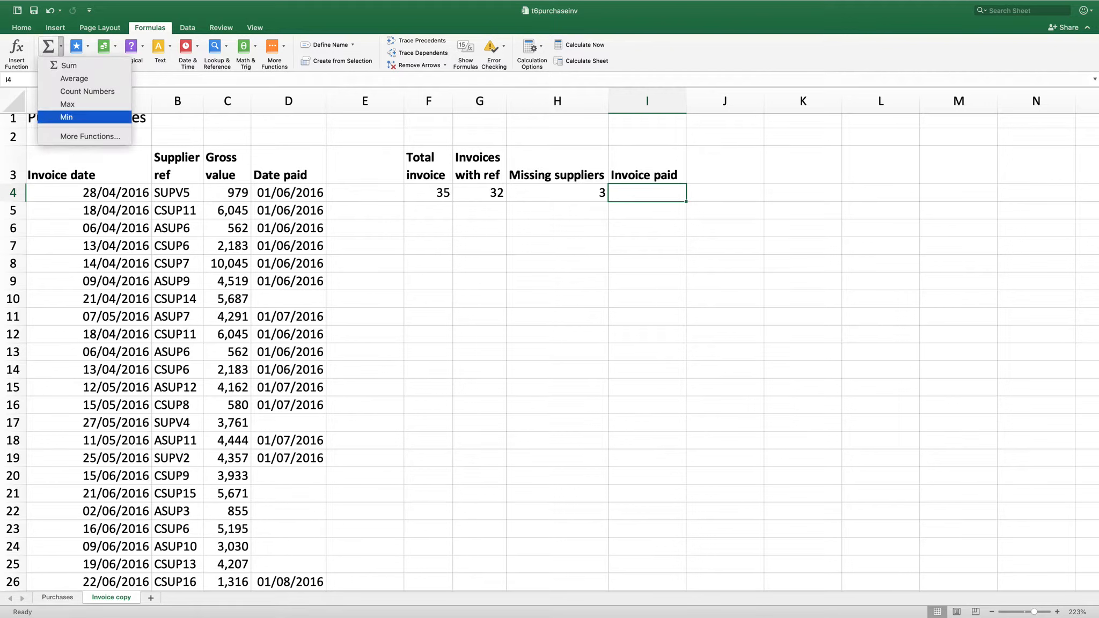
{"action": "left_click", "coordinate": [90, 136]}
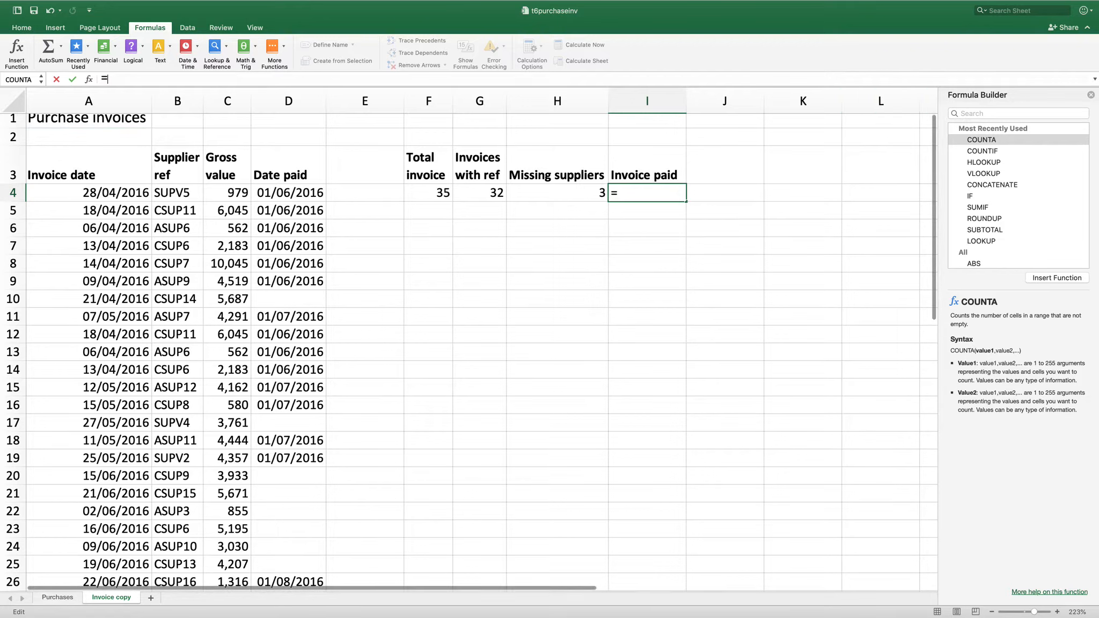
{"action": "double_click", "coordinate": [983, 150]}
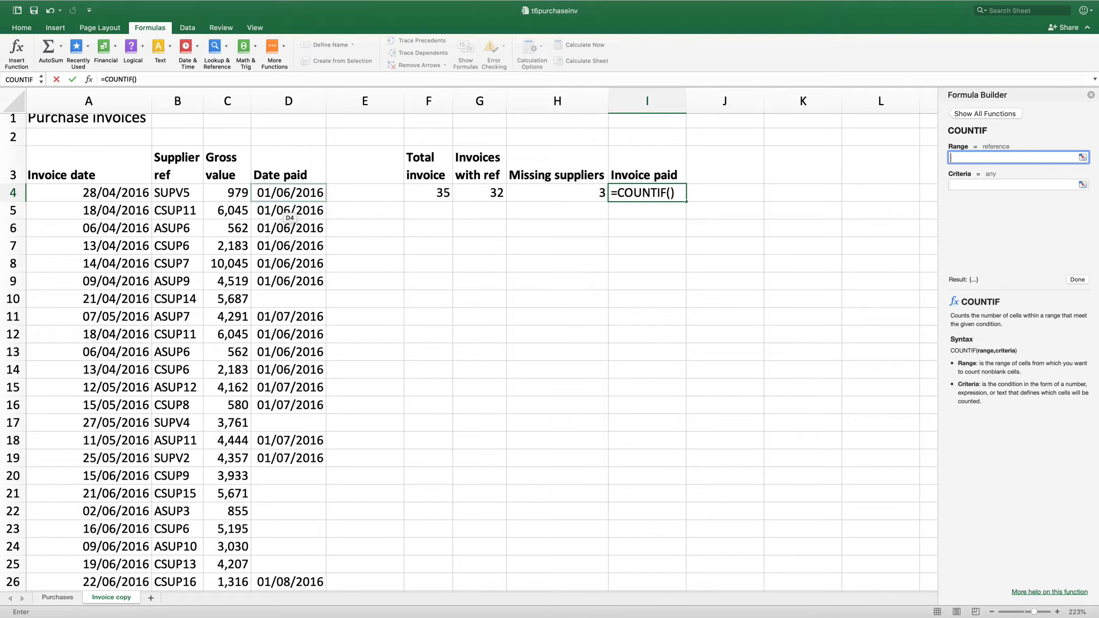
{"action": "left_click", "coordinate": [288, 198]}
{"action": "type", "text": ":38"}
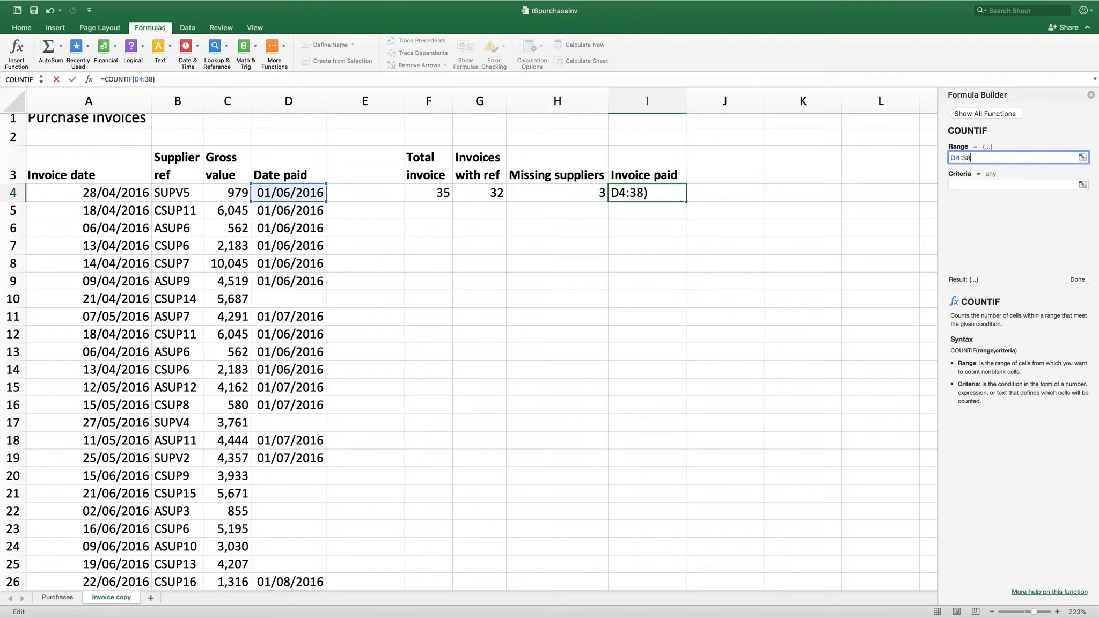
{"action": "key", "text": "BackSpace"}
{"action": "key", "text": "BackSpace"}
{"action": "type", "text": "d38"}
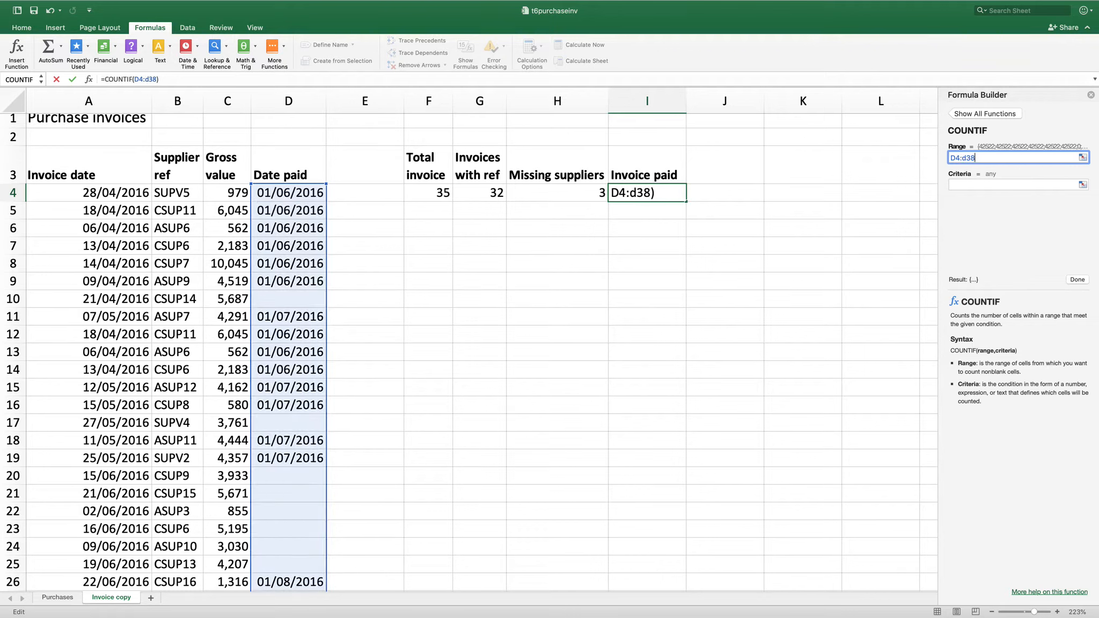
{"action": "left_click", "coordinate": [1013, 184]}
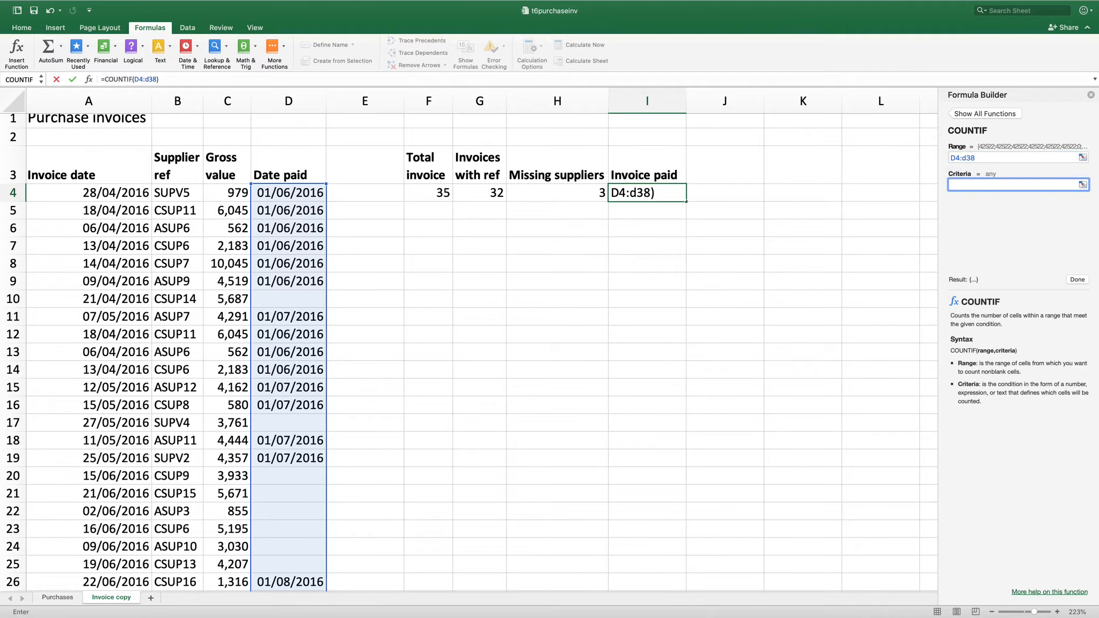
{"action": "type", "text": ">0"}
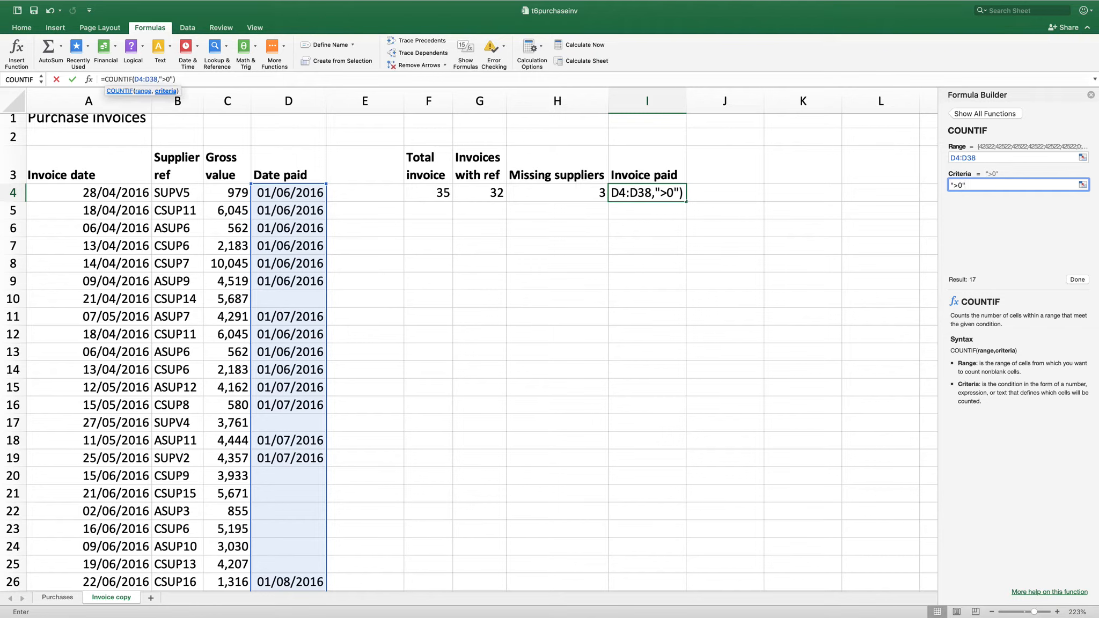
{"action": "key", "text": "Return"}
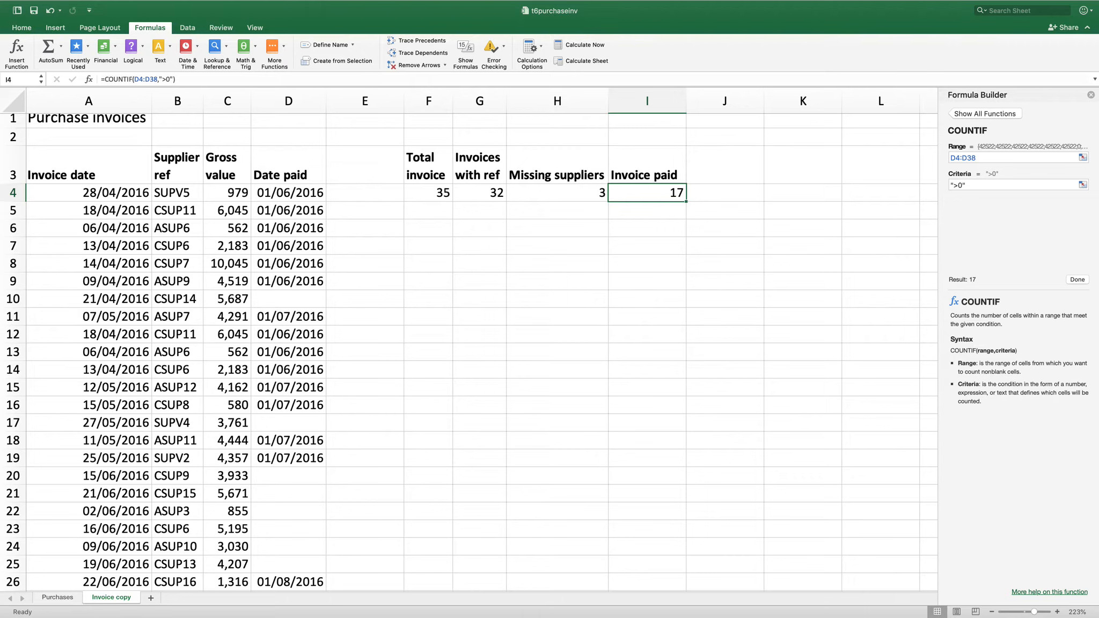
Enter the heading "Invoices not paid" in cell J3 and close the Formula Builder
{"action": "left_click", "coordinate": [725, 166]}
{"action": "type", "text": "Inv"}
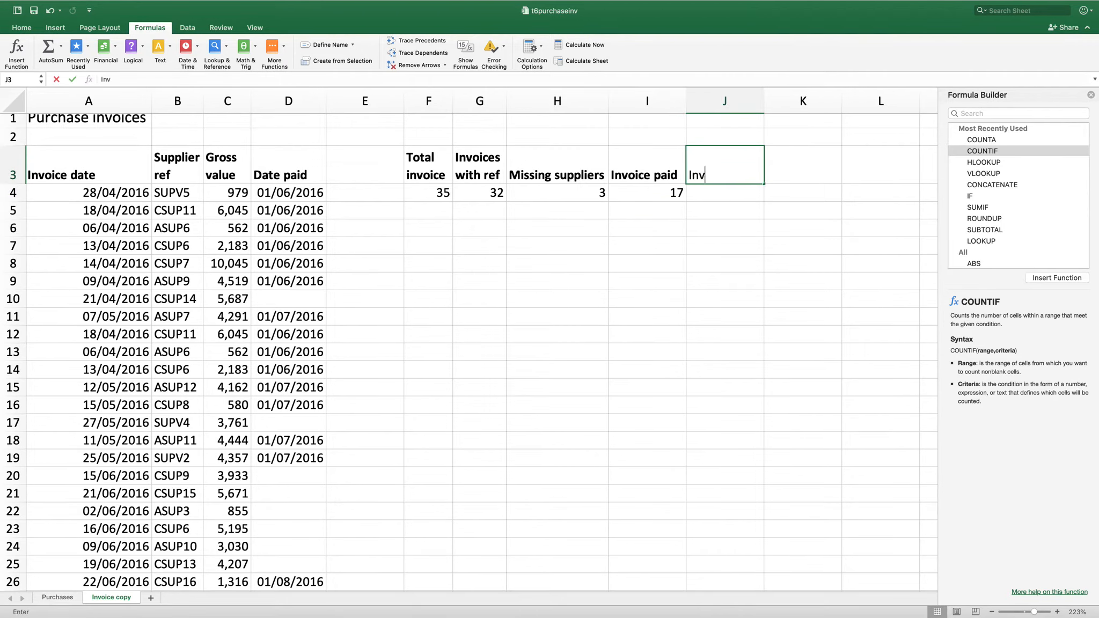
{"action": "type", "text": "oices not paid"}
{"action": "key", "text": "Return"}
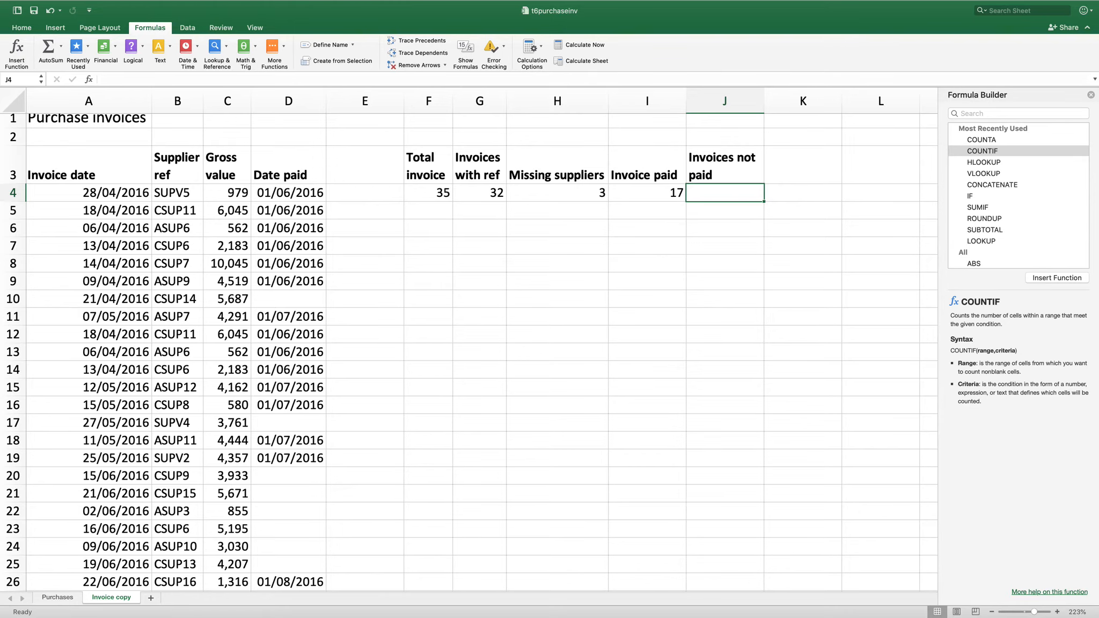
{"action": "left_click", "coordinate": [1091, 95]}
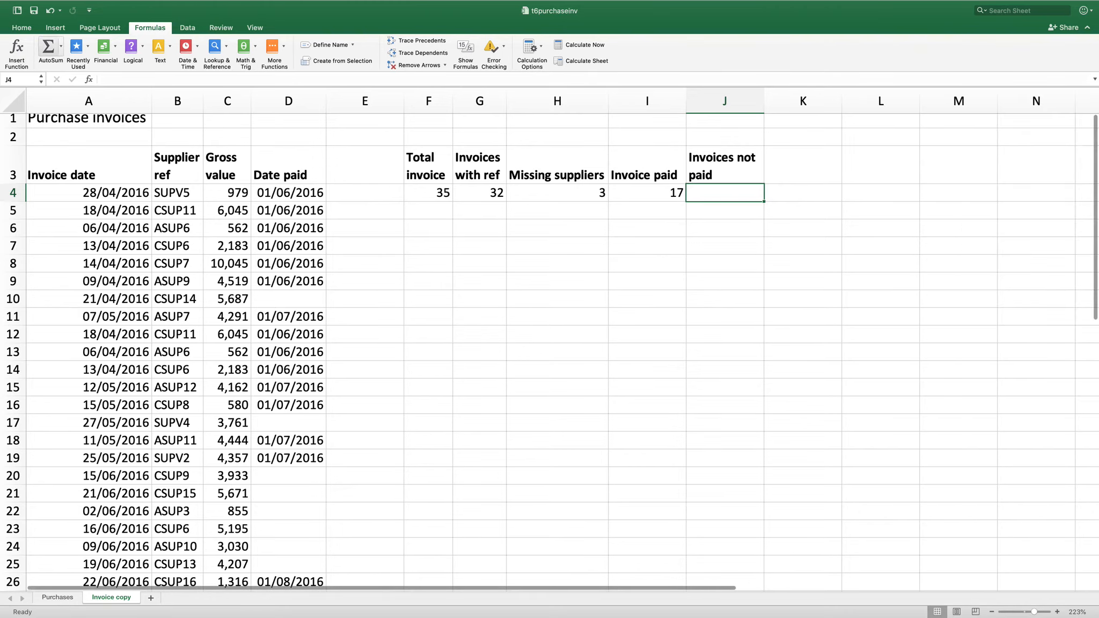
Count the unpaid invoices in cell J4 by inserting the COUNTIF function with range D4:D38 and the empty-text criteria ""
{"action": "left_click", "coordinate": [61, 46]}
{"action": "left_click", "coordinate": [90, 136]}
{"action": "double_click", "coordinate": [983, 140]}
{"action": "left_click", "coordinate": [288, 194]}
{"action": "type", "text": ":d"}
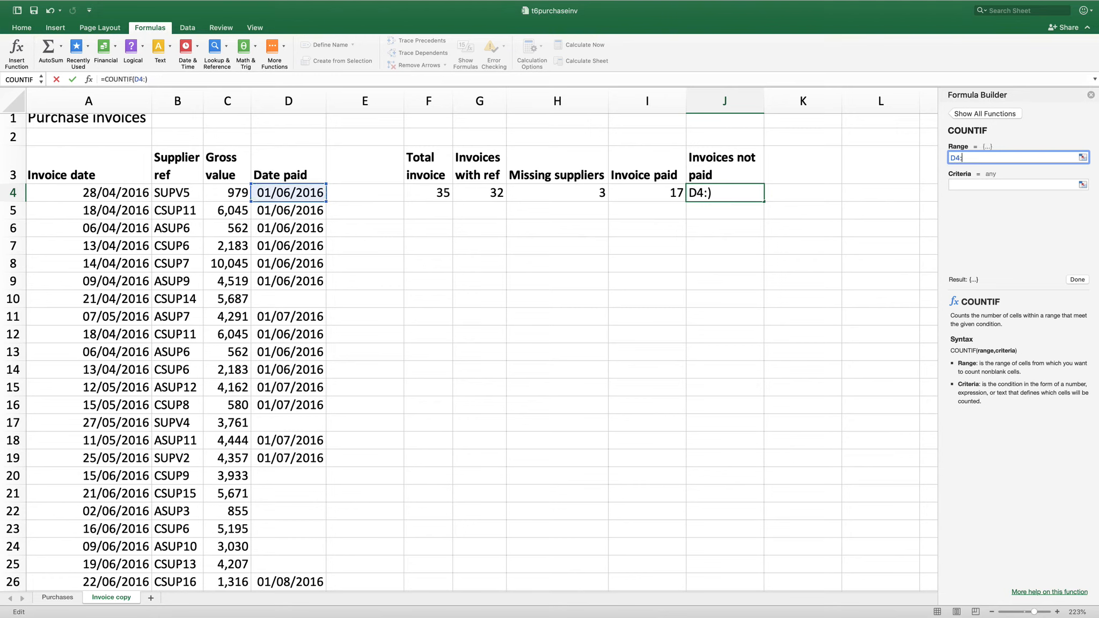
{"action": "type", "text": "38"}
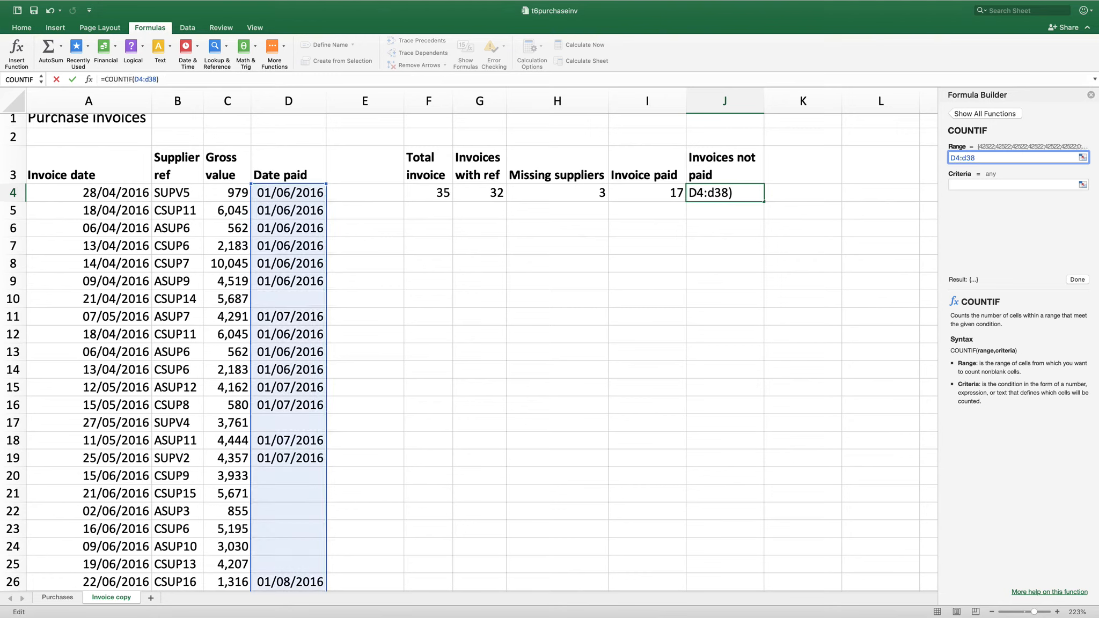
{"action": "left_click", "coordinate": [1013, 185]}
{"action": "type", "text": "\"\""}
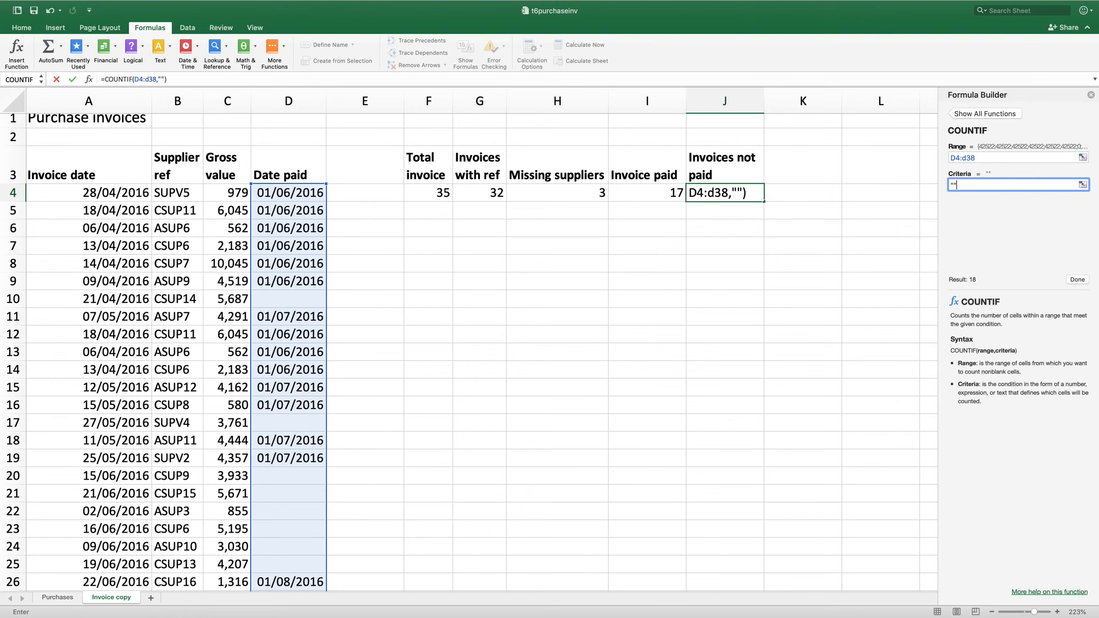
{"action": "key", "text": "Return"}
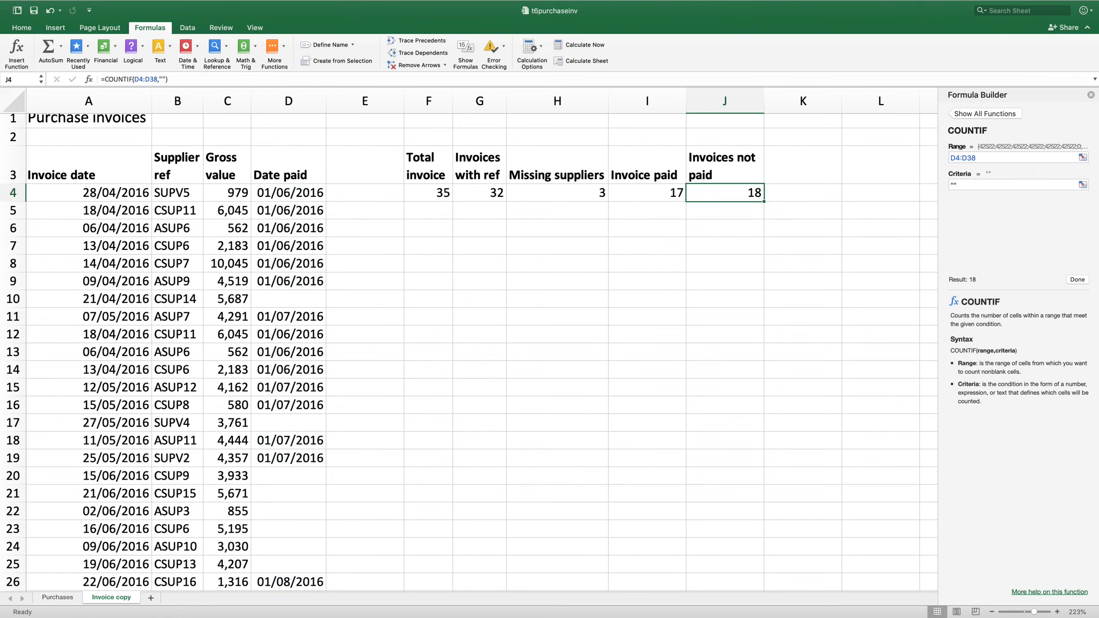